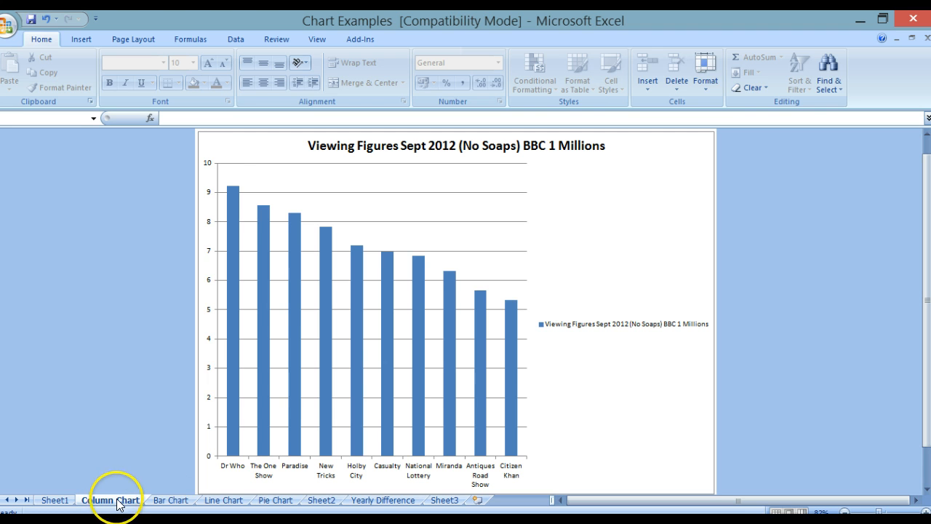
Review the example bar, line, pie and Yearly Difference charts and the Sheet2 viewing figures, ending on the Pie Chart sheet.
left_click(169, 501)
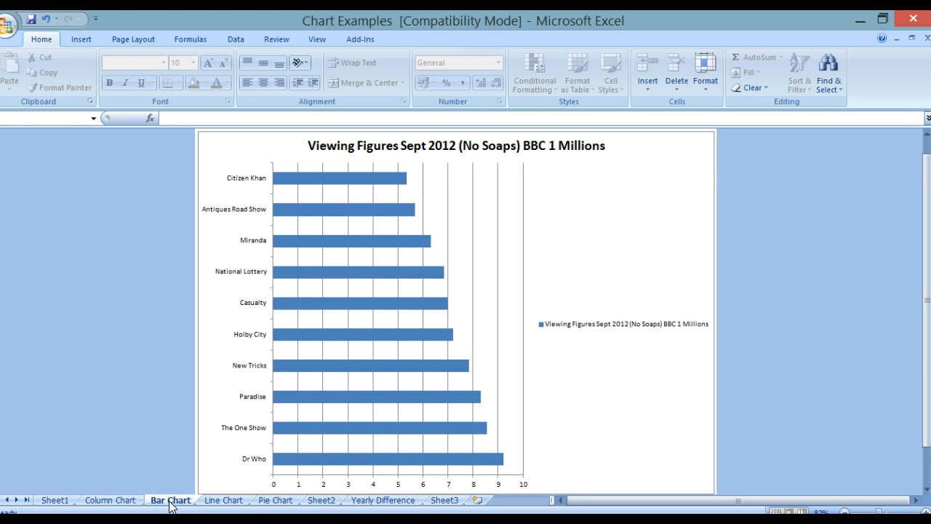
left_click(219, 501)
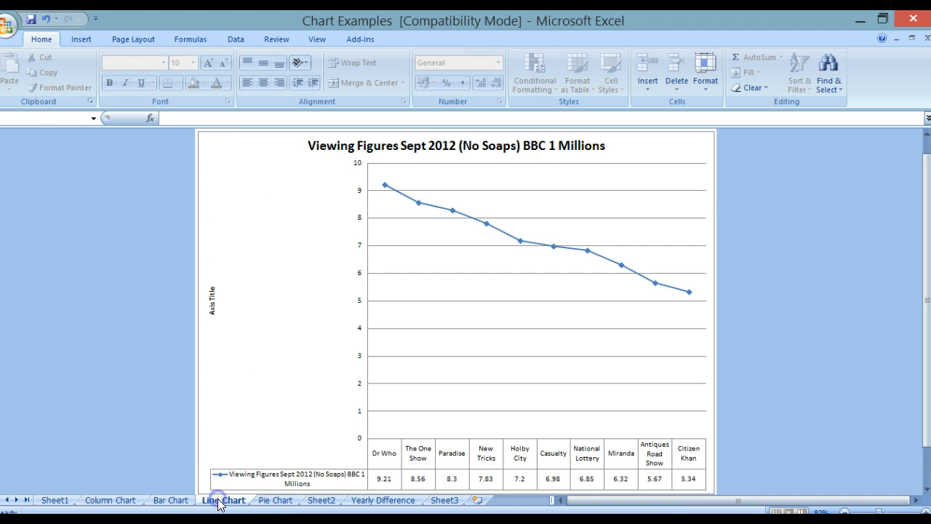
left_click(274, 501)
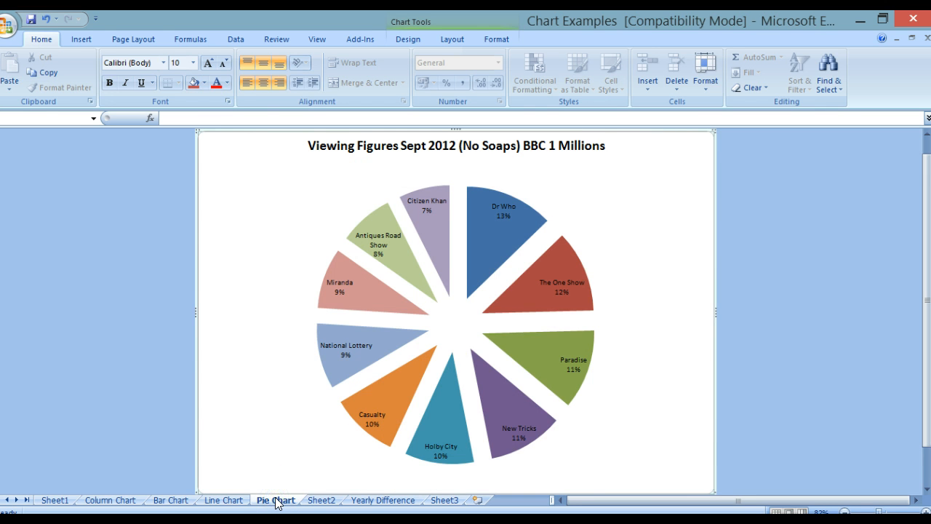
key("ctrl+Page_Down")
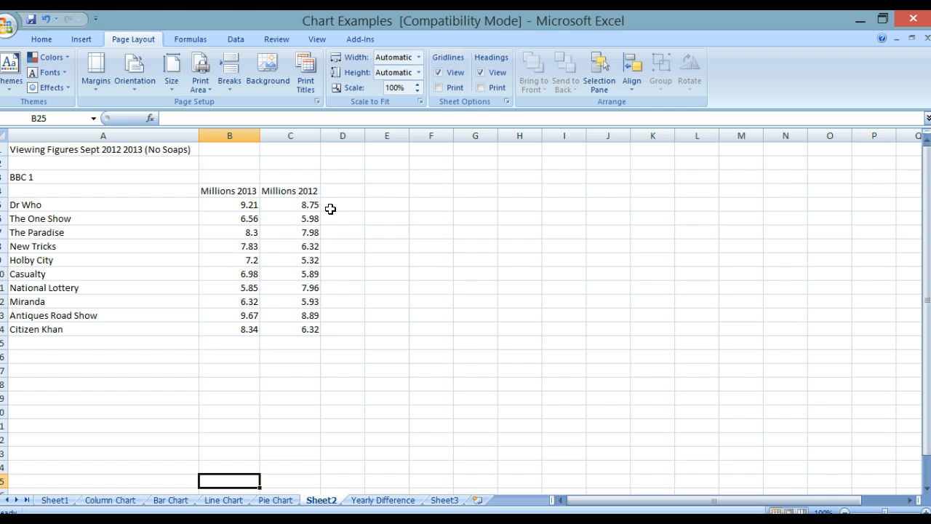
left_click(380, 501)
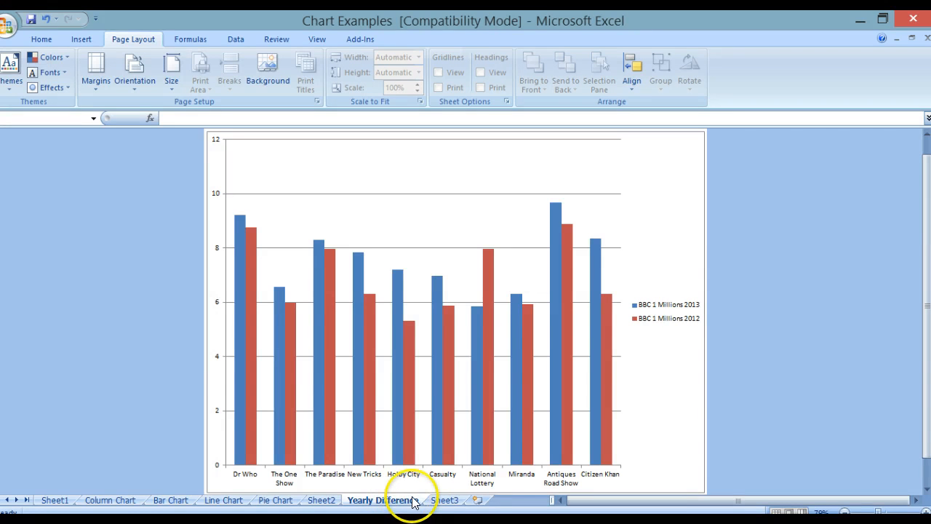
left_click(283, 501)
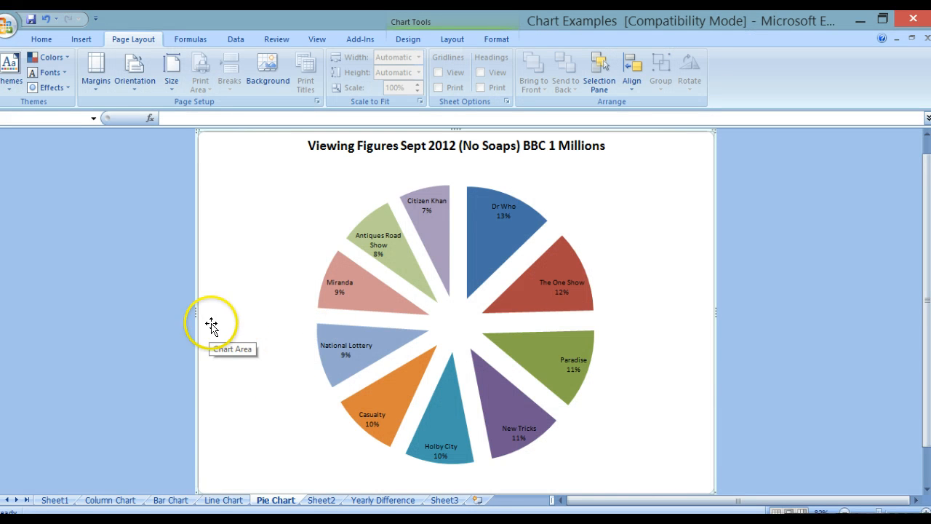
Open the Charts workbook from the L1 Spreadsheets folder.
left_click(6, 28)
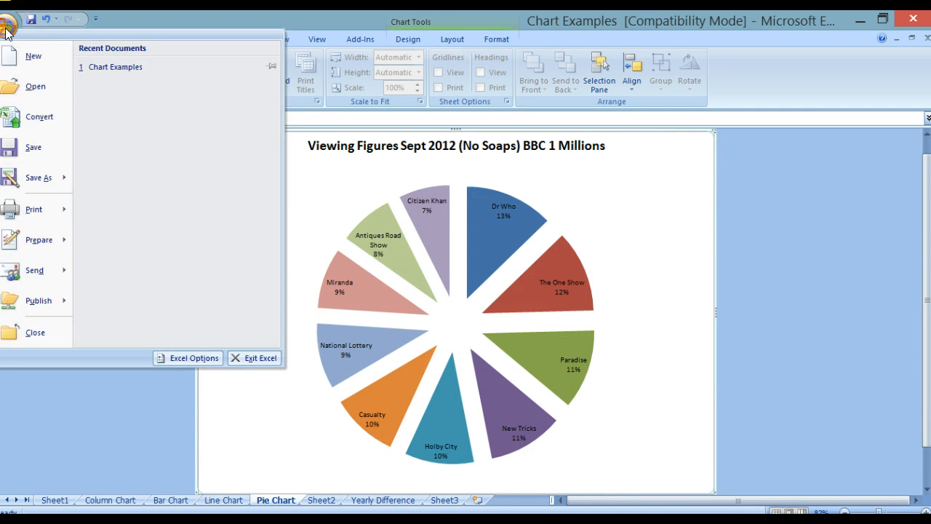
left_click(29, 87)
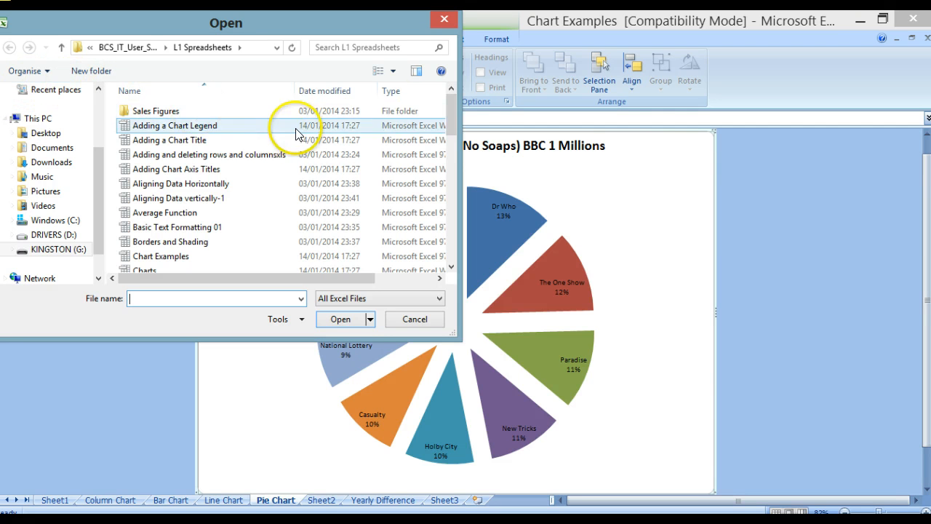
left_click_drag(451, 108, 451, 113)
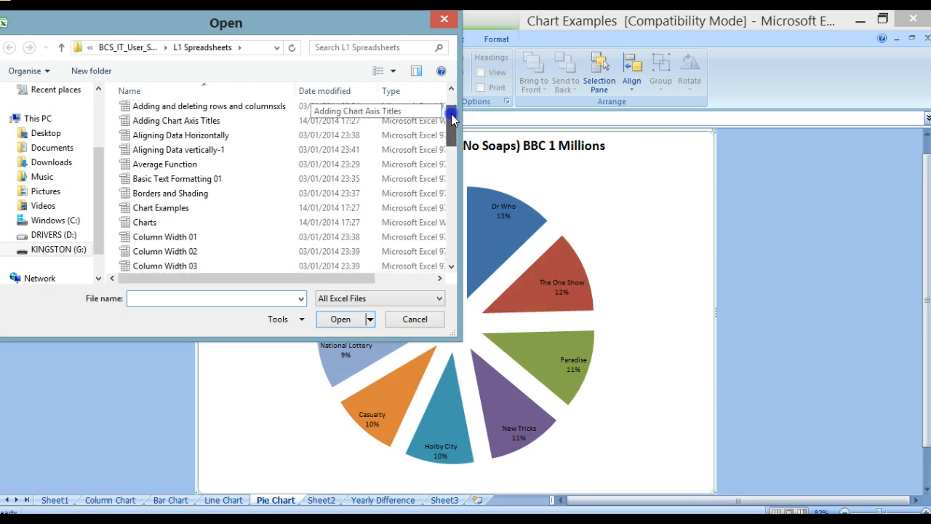
left_click(140, 222)
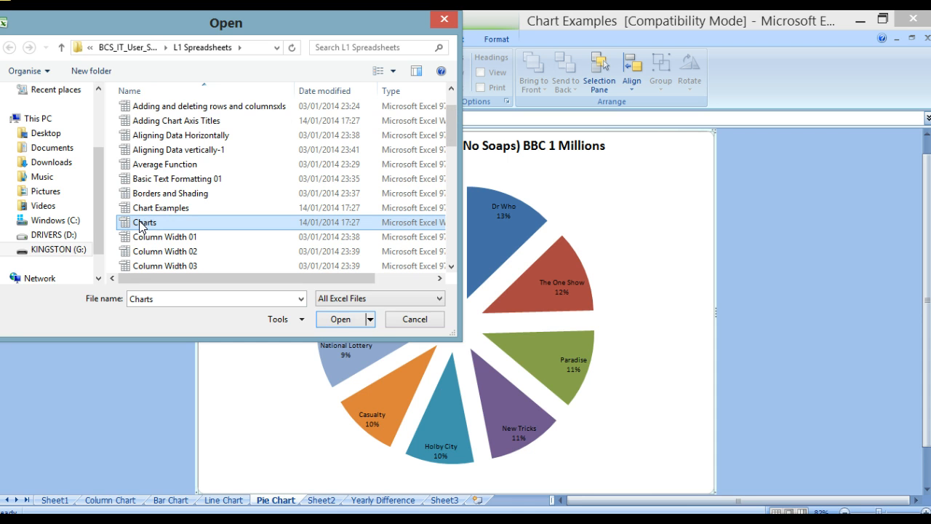
left_click(340, 318)
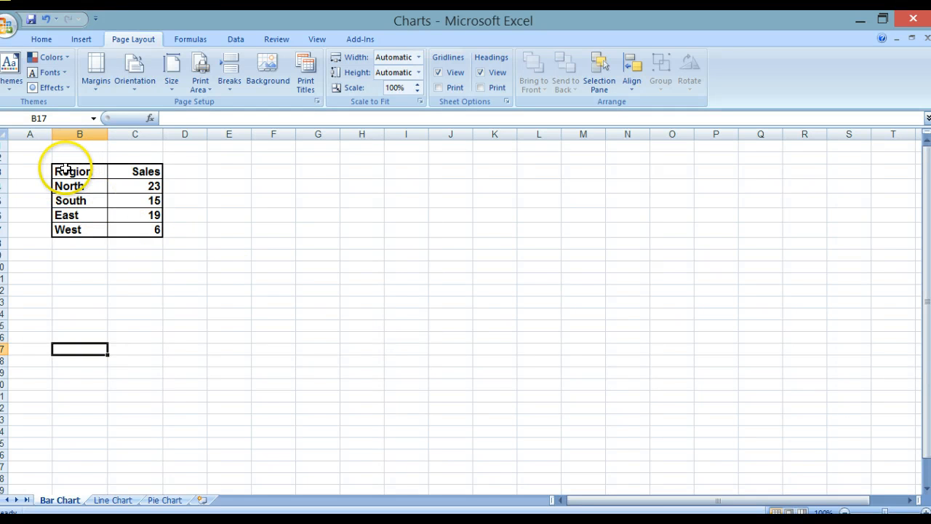
Insert a 2-D clustered bar chart from the Region and Sales table in B3:C7 on the Bar Chart sheet.
left_click_drag(60, 170, 127, 227)
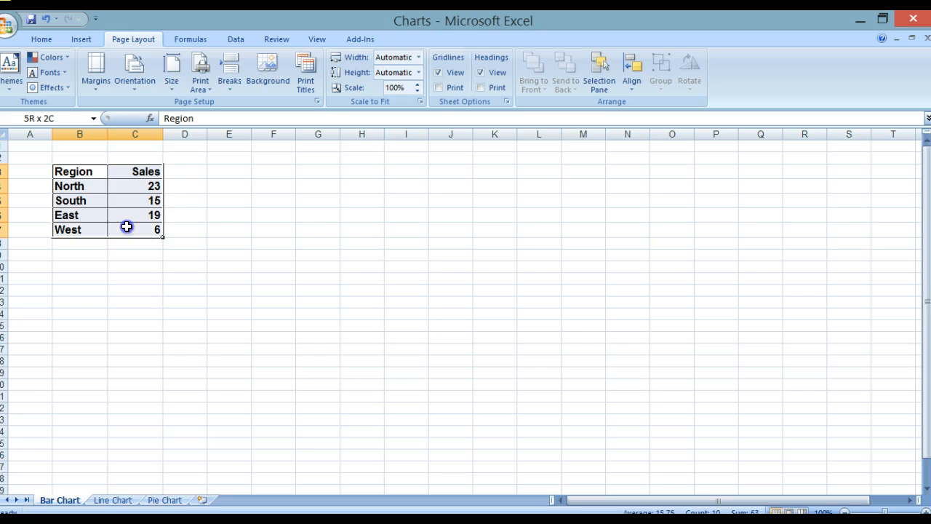
left_click_drag(127, 227, 126, 227)
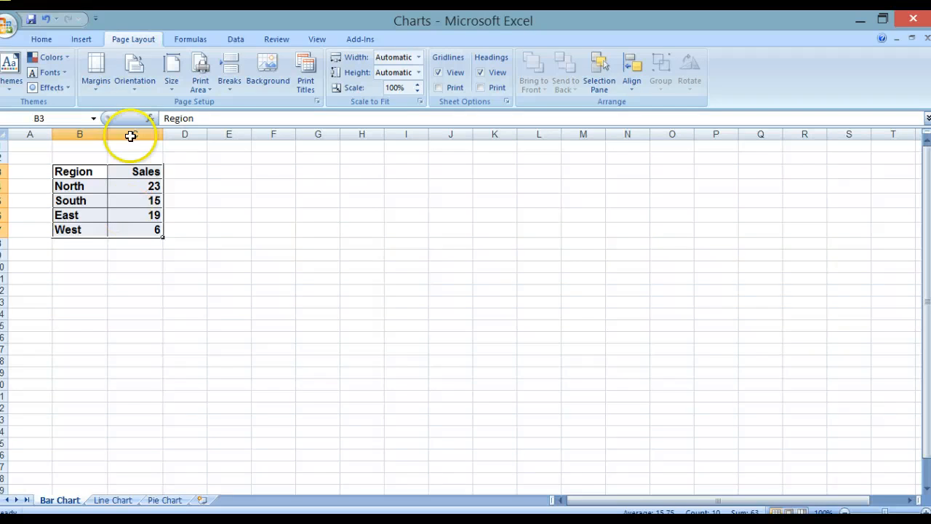
left_click(82, 39)
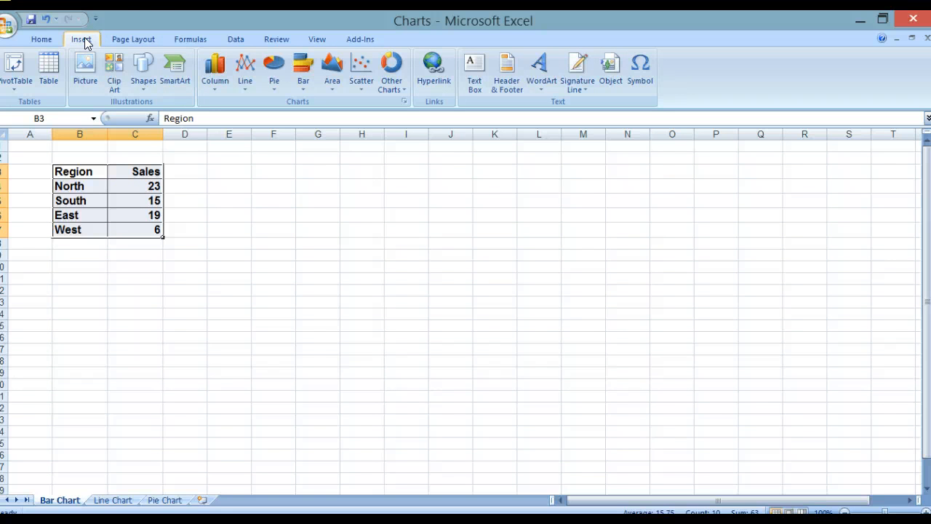
left_click(304, 74)
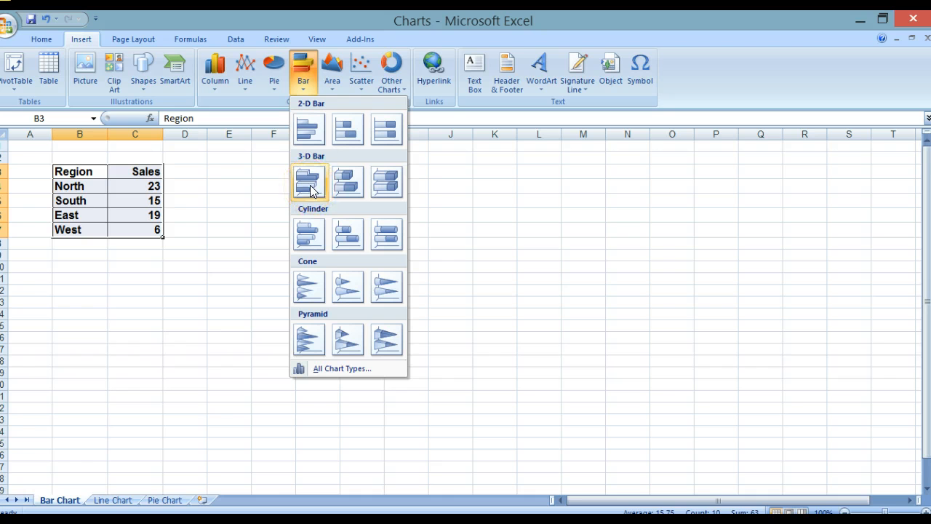
left_click(307, 135)
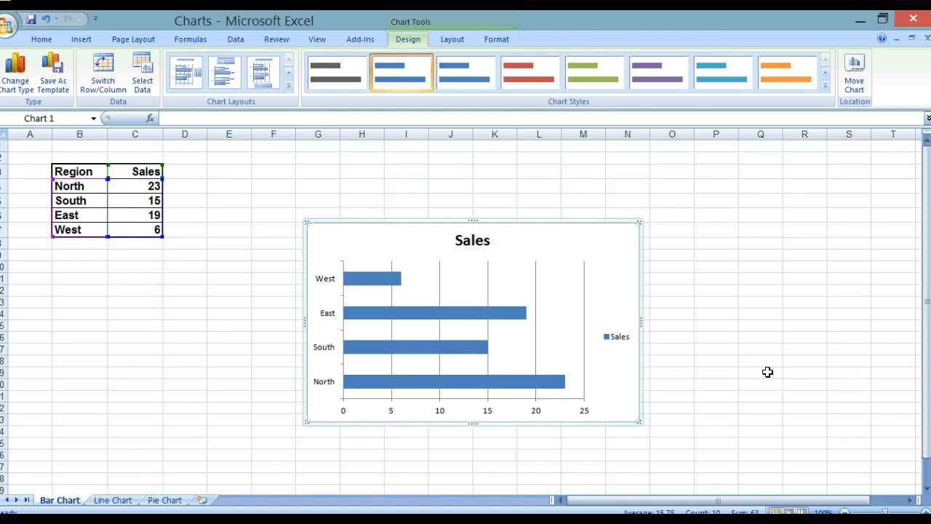
Save the Charts workbook under its existing name.
key("alt+p")
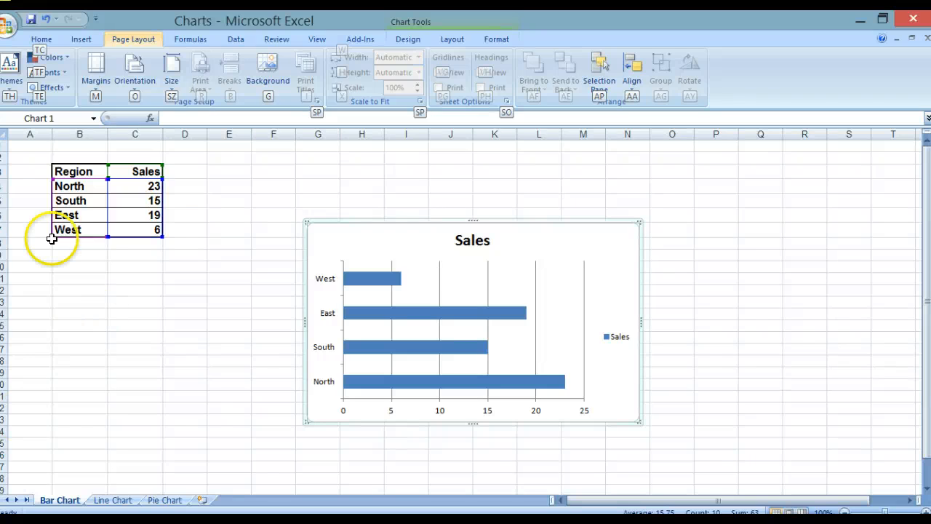
left_click(5, 27)
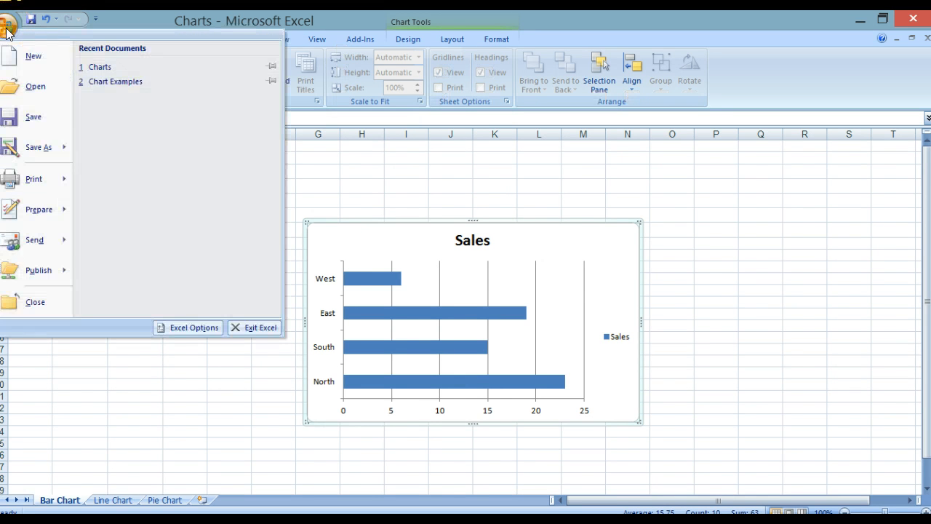
mouse_move(28, 142)
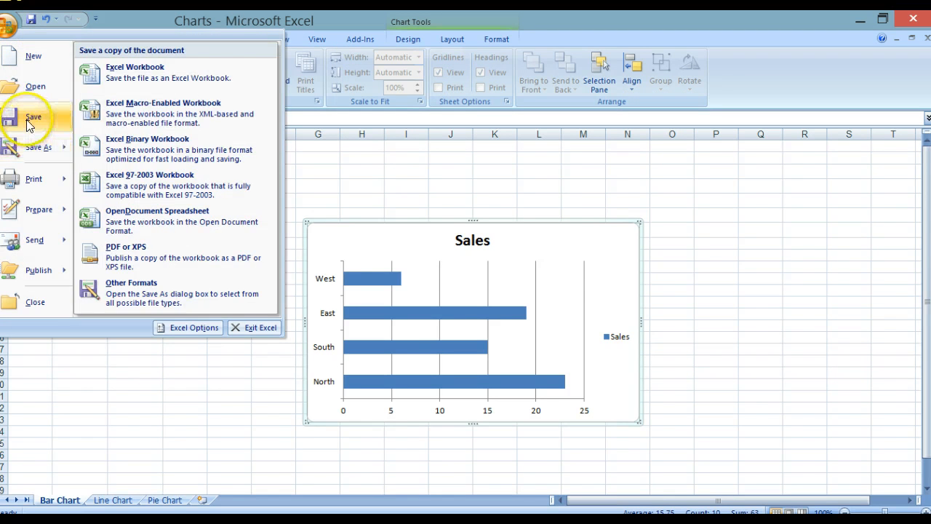
left_click(26, 118)
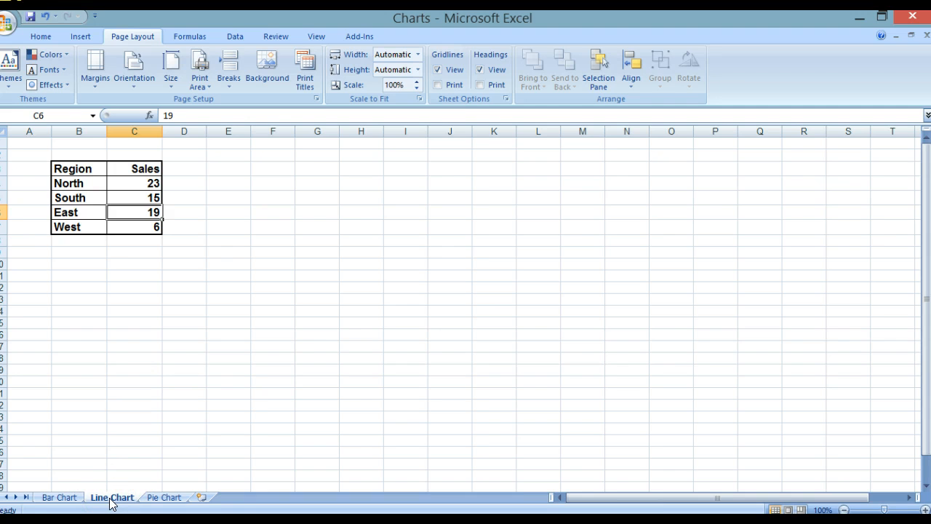
Insert a plain 2-D line chart from the Region and Sales table in B3:C7 on the Line Chart sheet.
left_click(65, 169)
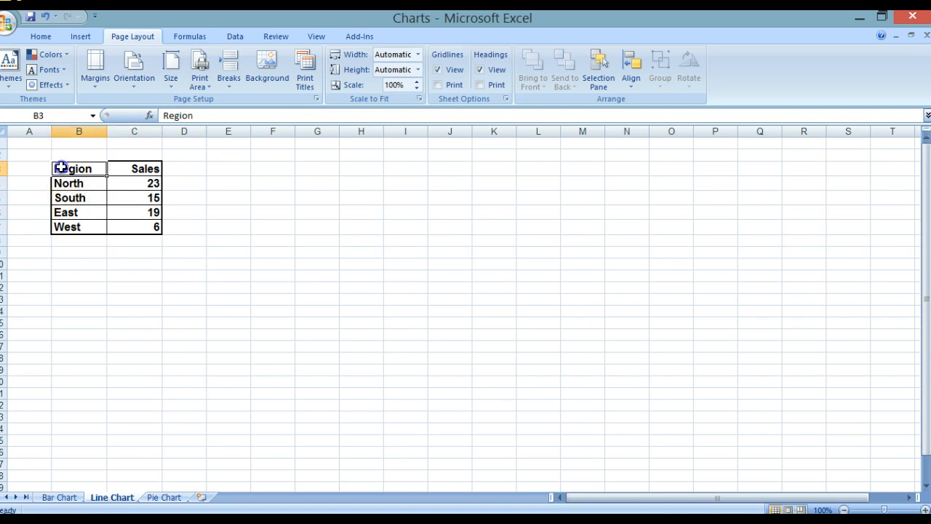
left_click_drag(149, 195, 148, 230)
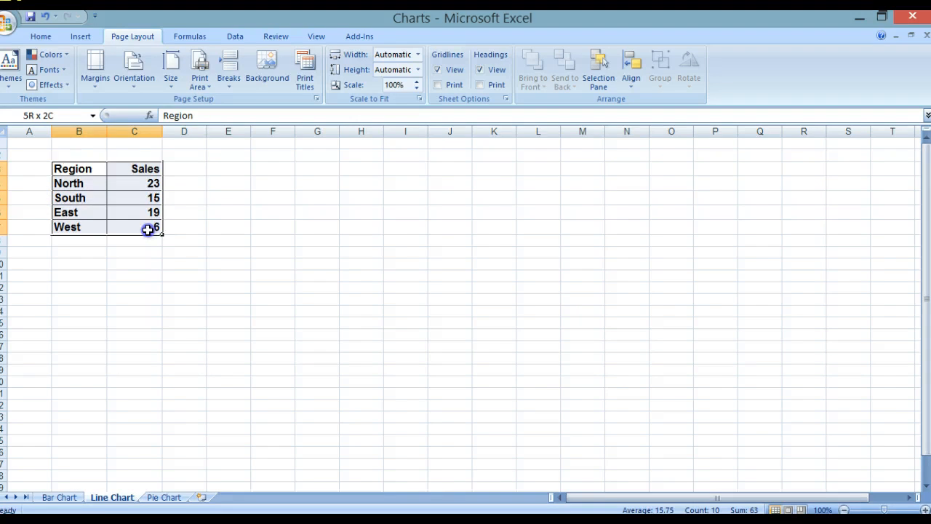
left_click(79, 37)
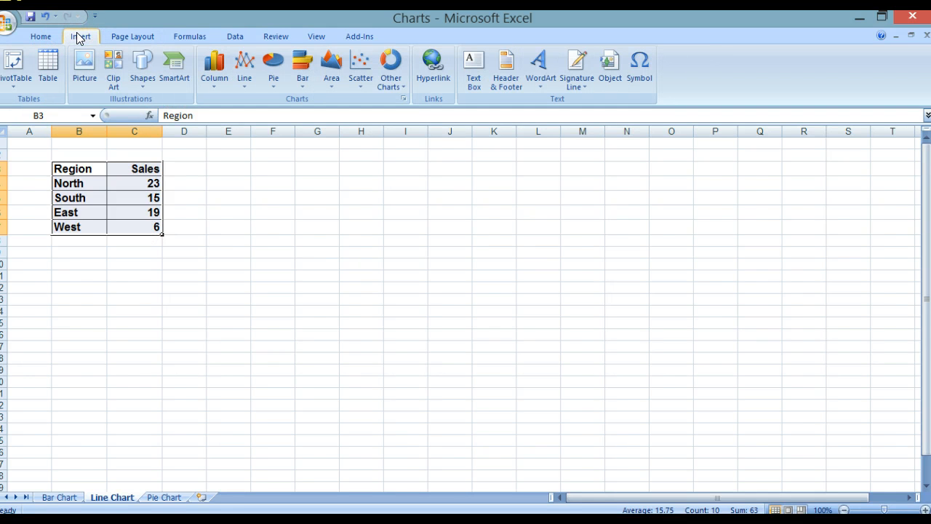
left_click(240, 80)
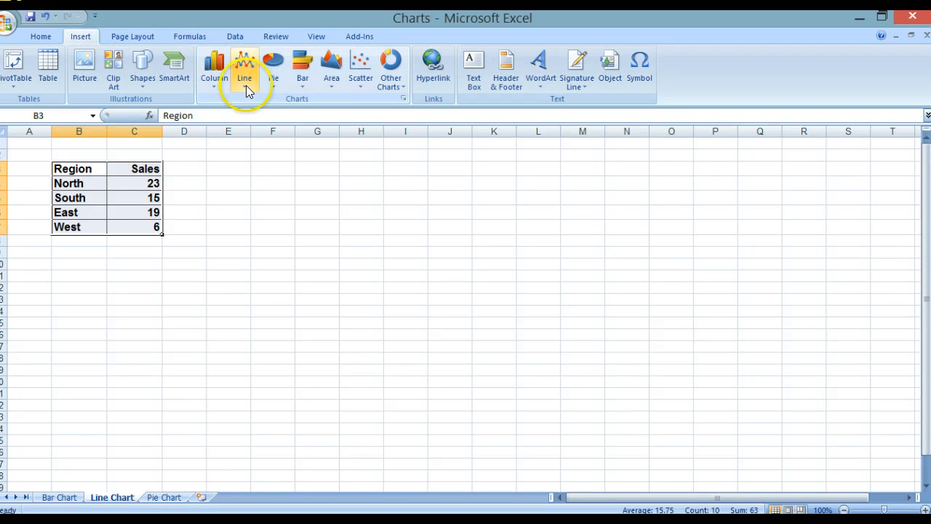
left_click(246, 85)
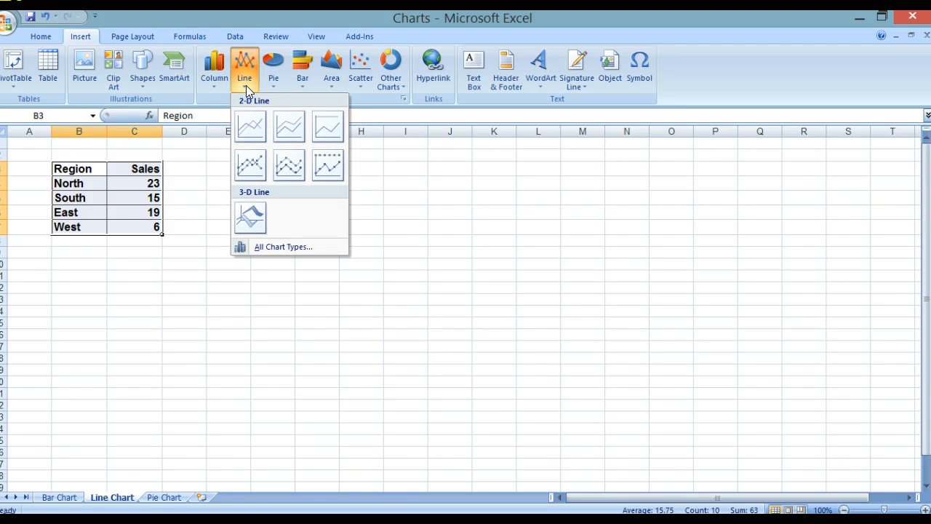
left_click(251, 125)
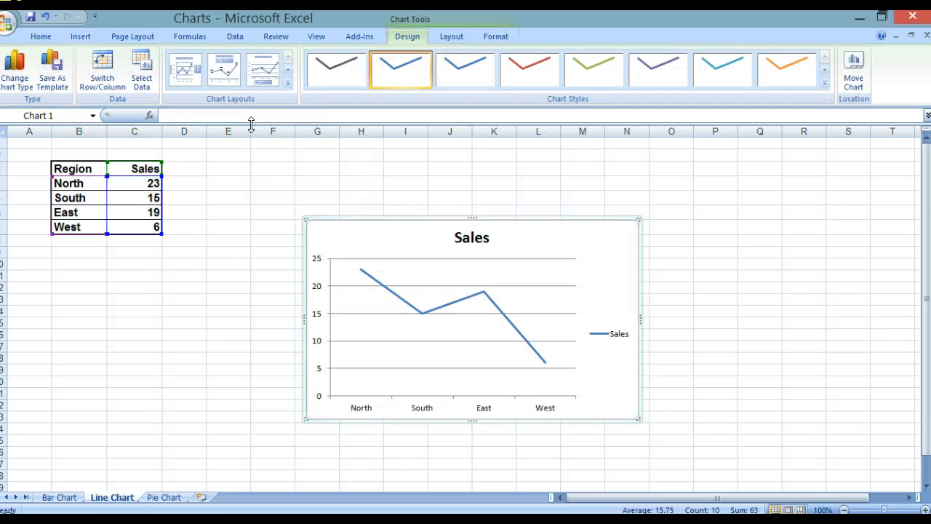
Insert a plain 2-D pie chart from the Region and Sales table in B3:C7 on the Pie Chart sheet.
left_click(161, 498)
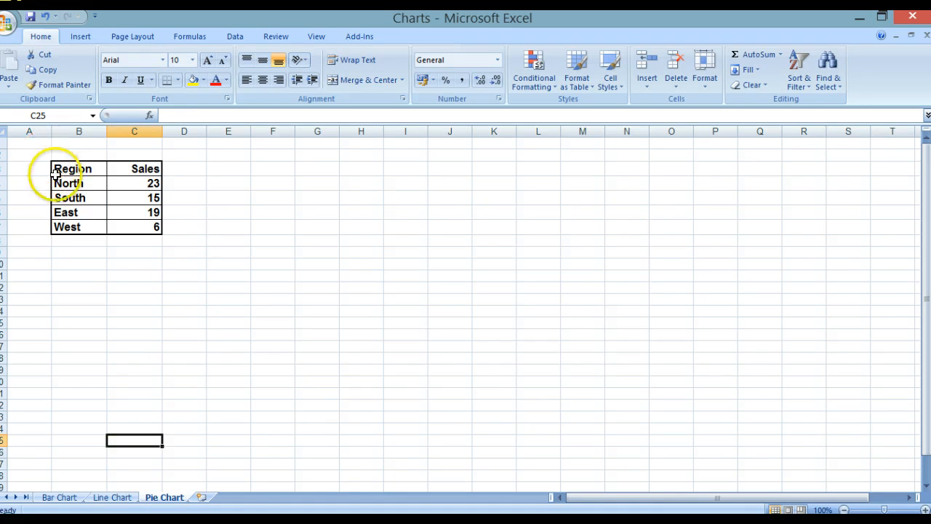
mouse_move(57, 170)
left_mouse_down()
mouse_move(108, 168)
mouse_move(127, 189)
mouse_move(126, 228)
left_mouse_up()
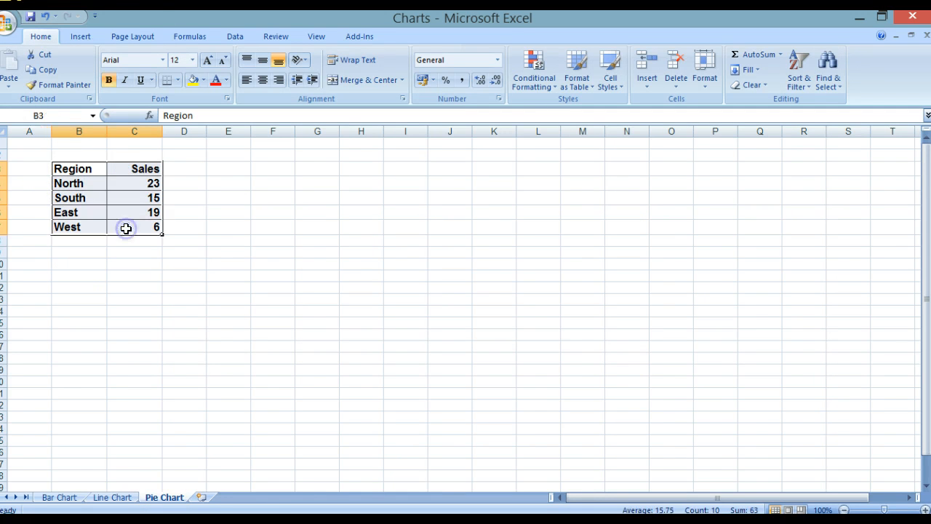
left_click(83, 35)
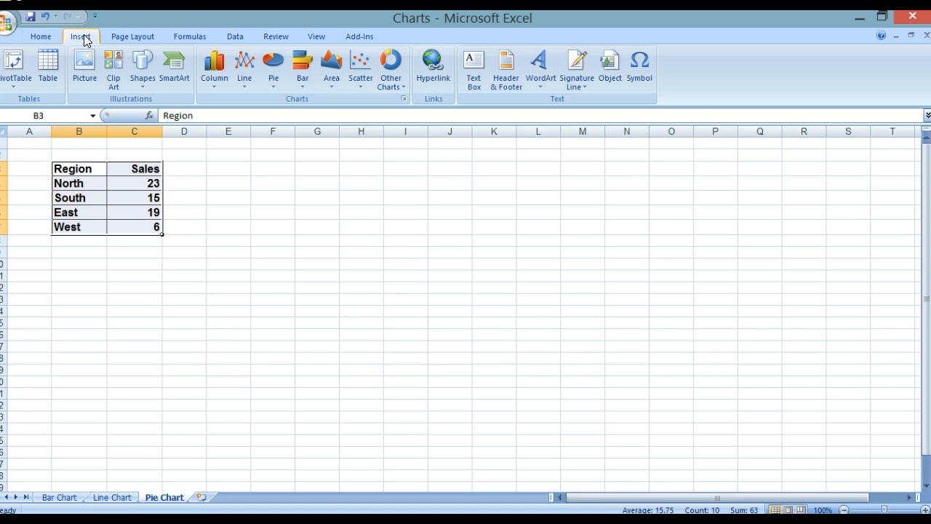
left_click(275, 70)
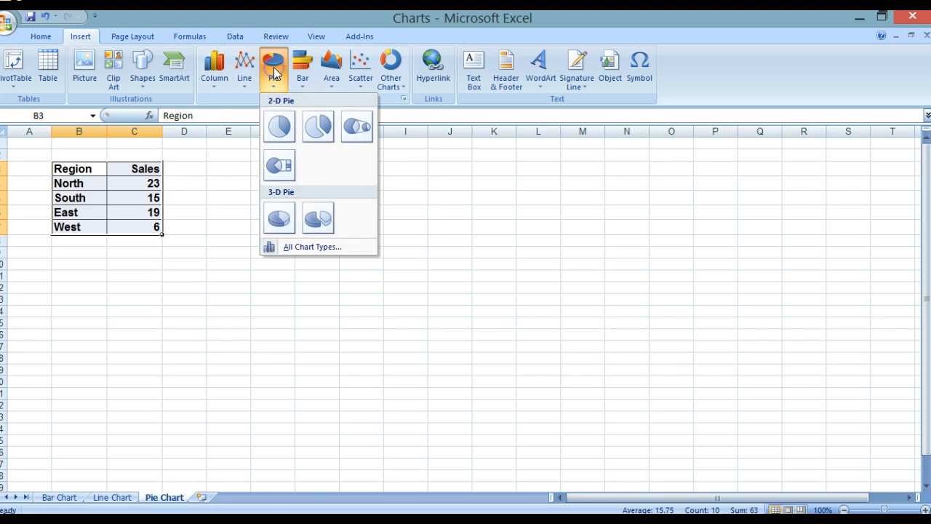
left_click(281, 128)
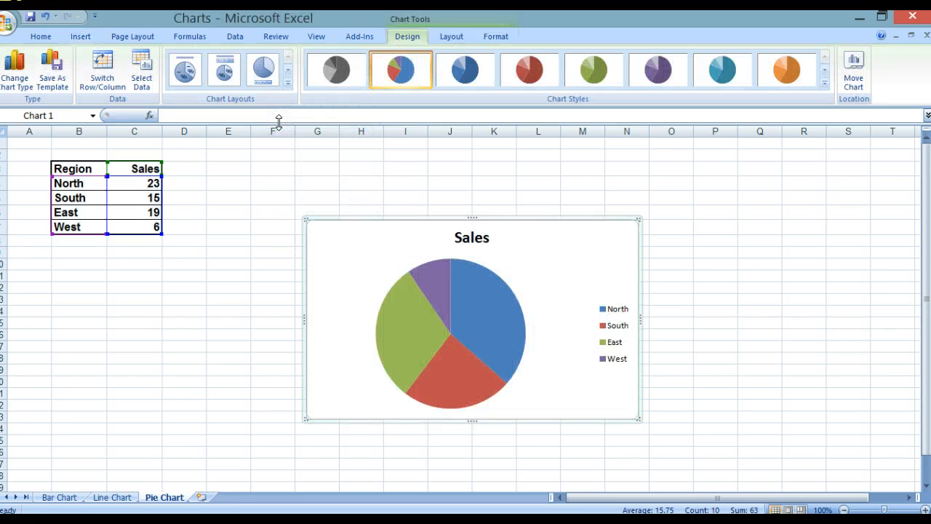
Save the Charts workbook, and close both it and the Chart Examples workbook.
key("alt+p")
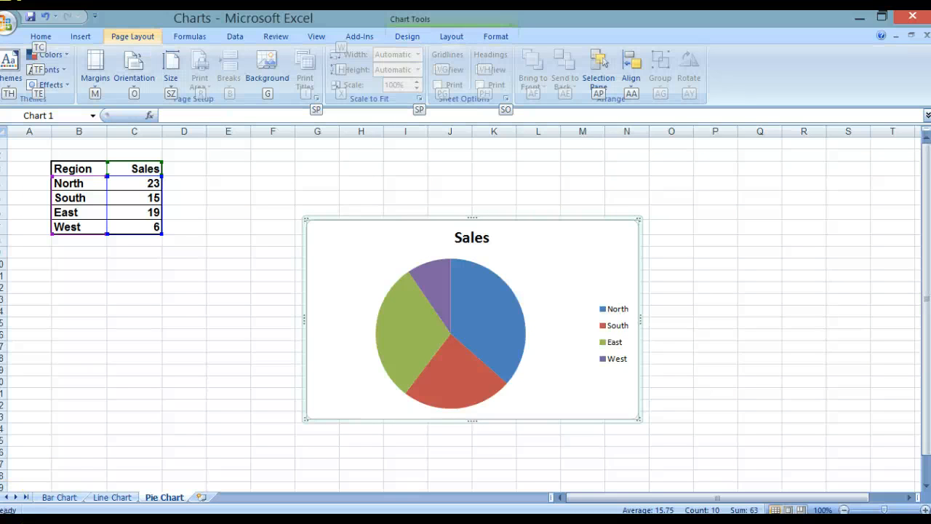
left_click(31, 21)
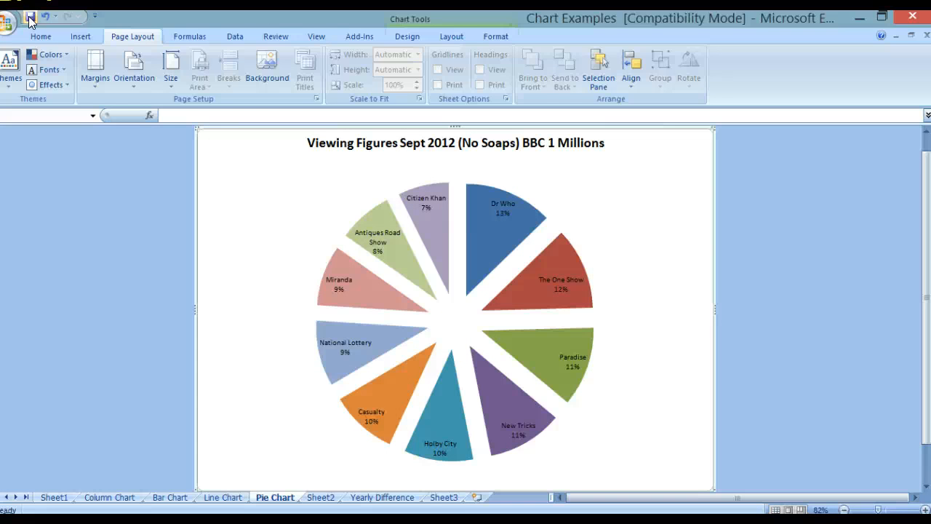
left_click(29, 16)
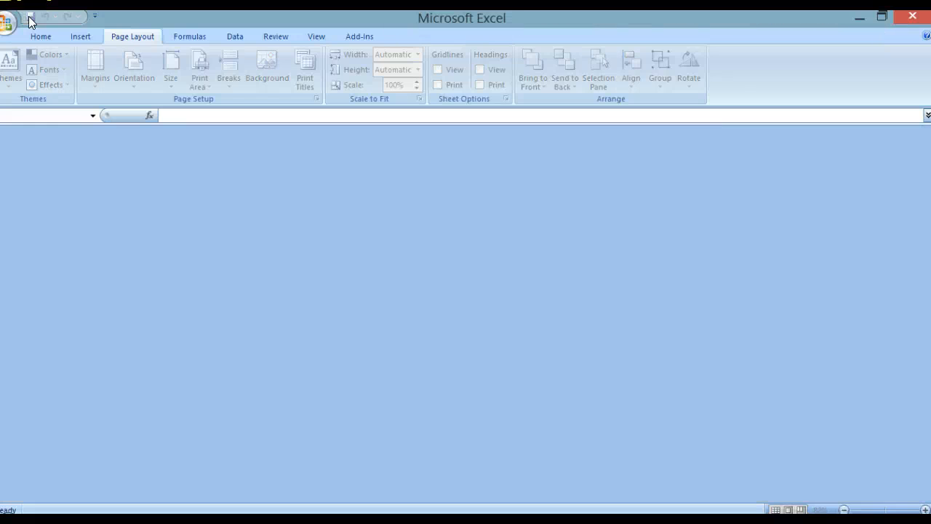
key("alt+p")
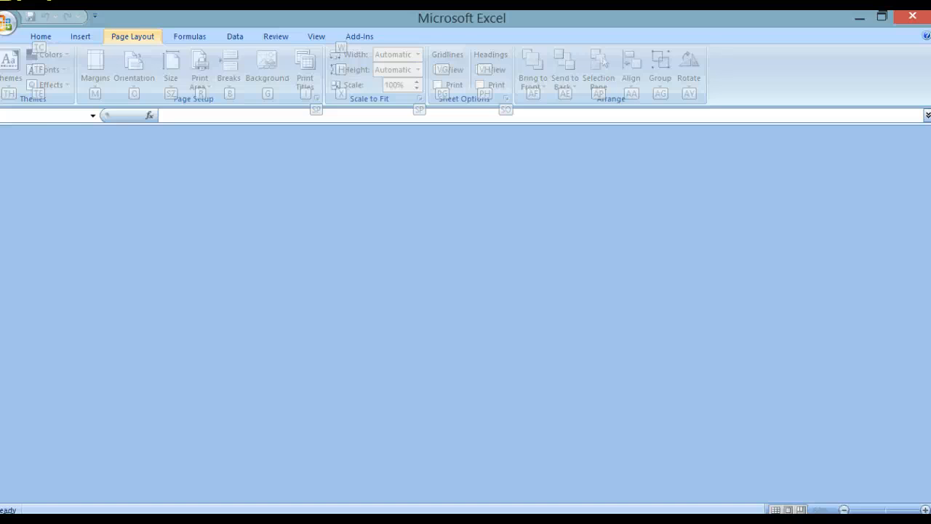
Open the Adding a Chart Title workbook from the L1 Spreadsheets folder.
left_click(9, 20)
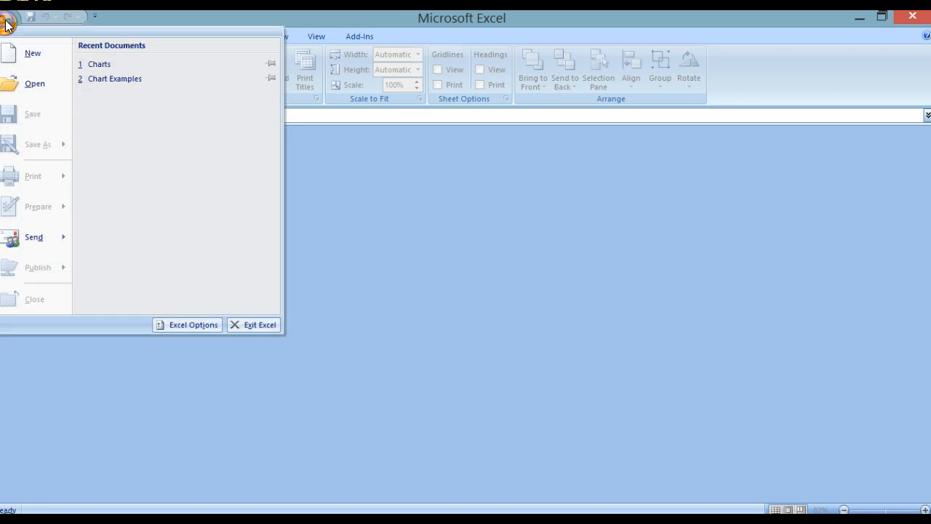
left_click(20, 80)
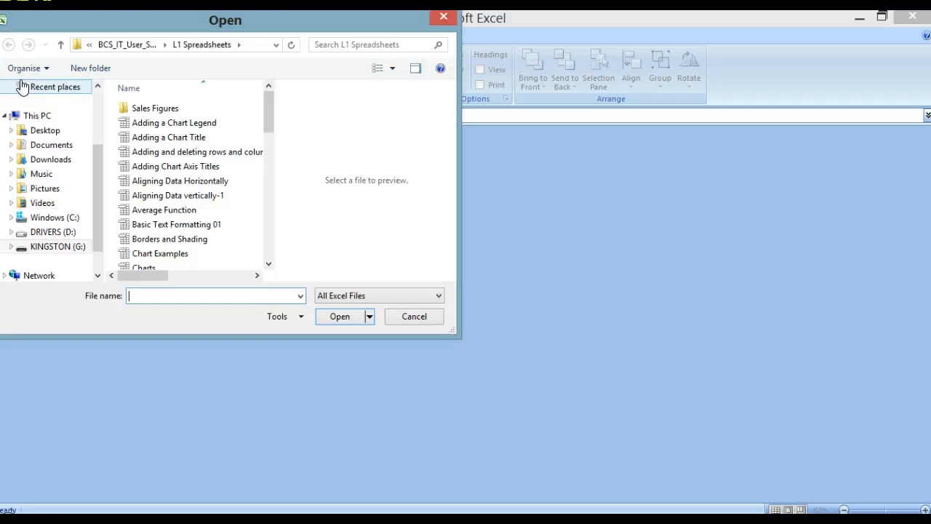
left_click(155, 137)
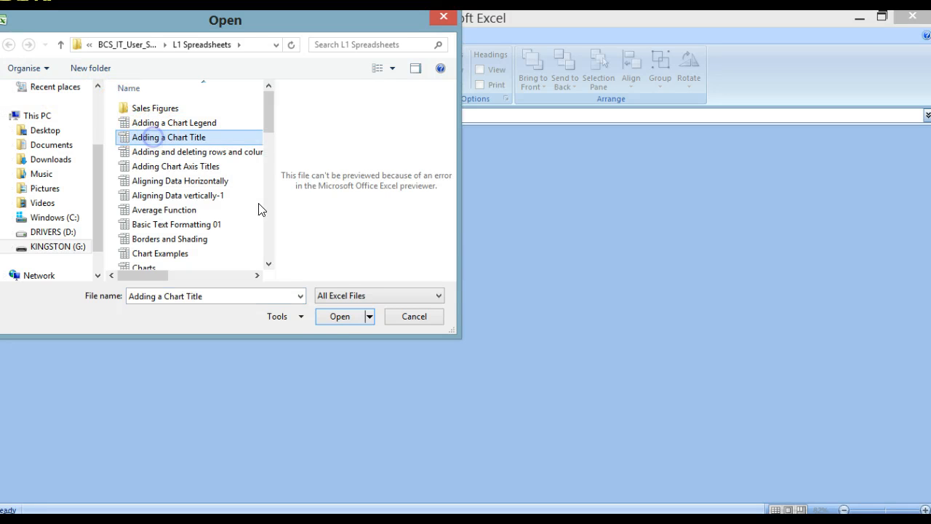
left_click(340, 316)
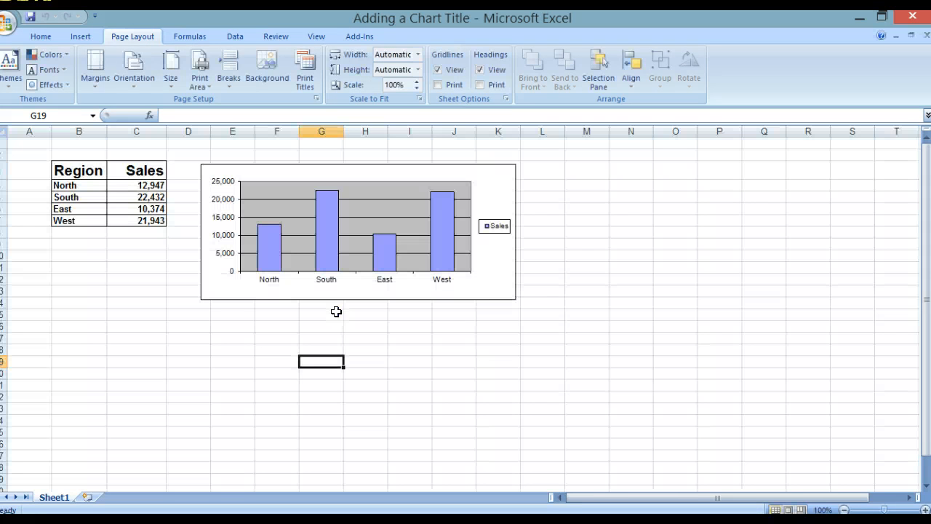
Add a title above the sales column chart by applying the first preset chart layout, and save the workbook.
key("alt+p")
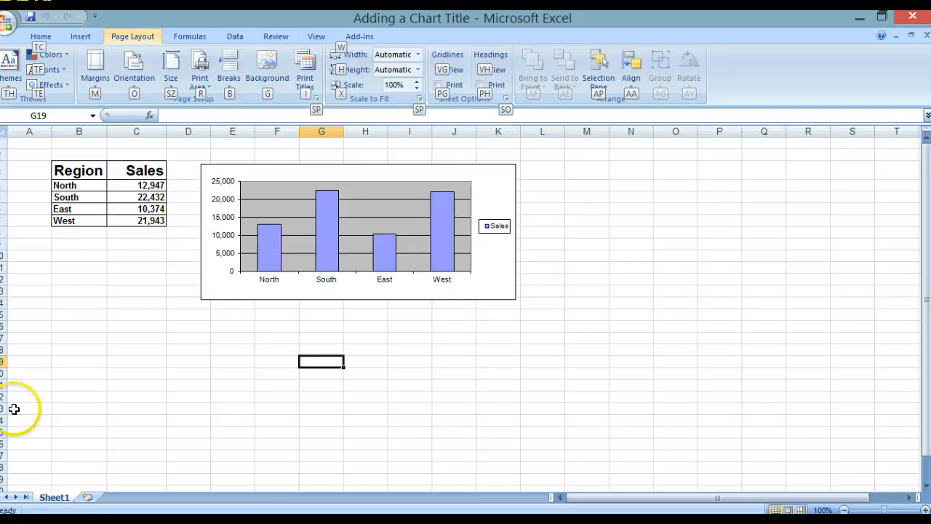
left_click(280, 176)
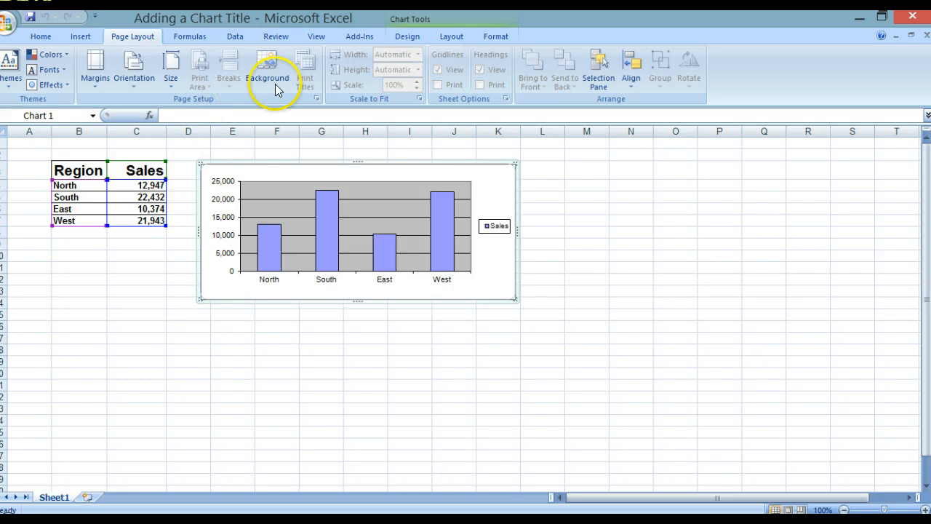
left_click(405, 37)
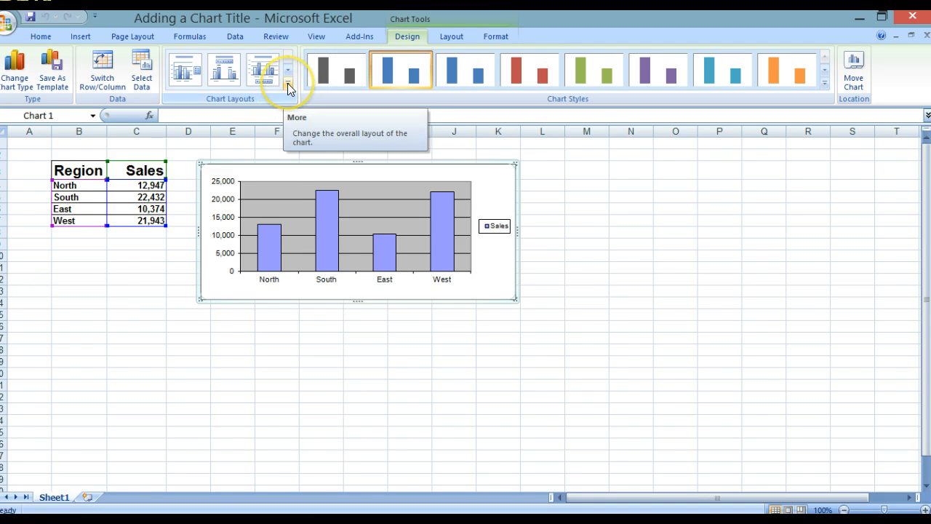
left_click(287, 83)
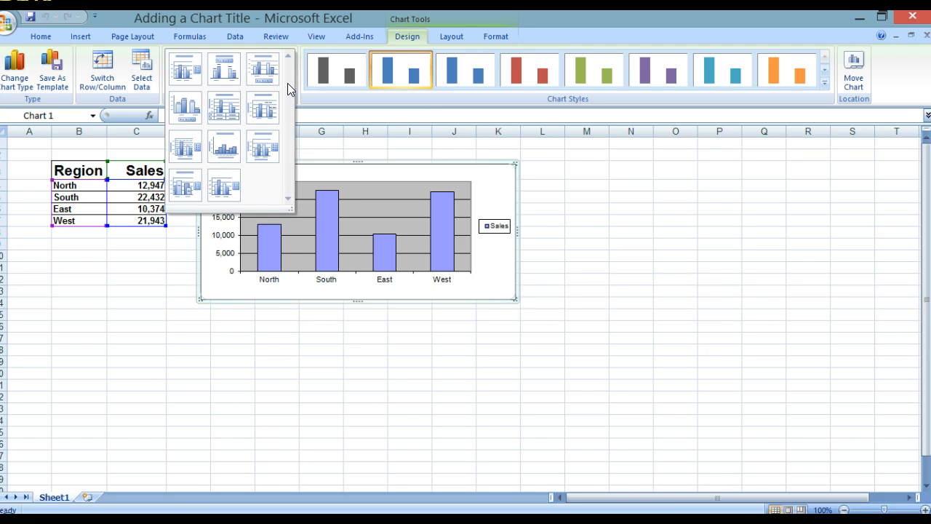
left_click(186, 67)
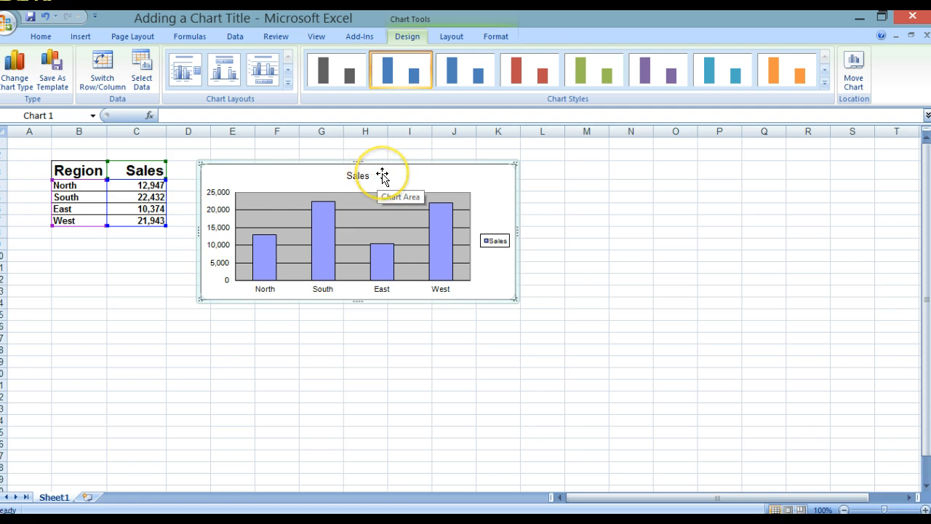
left_click(30, 17)
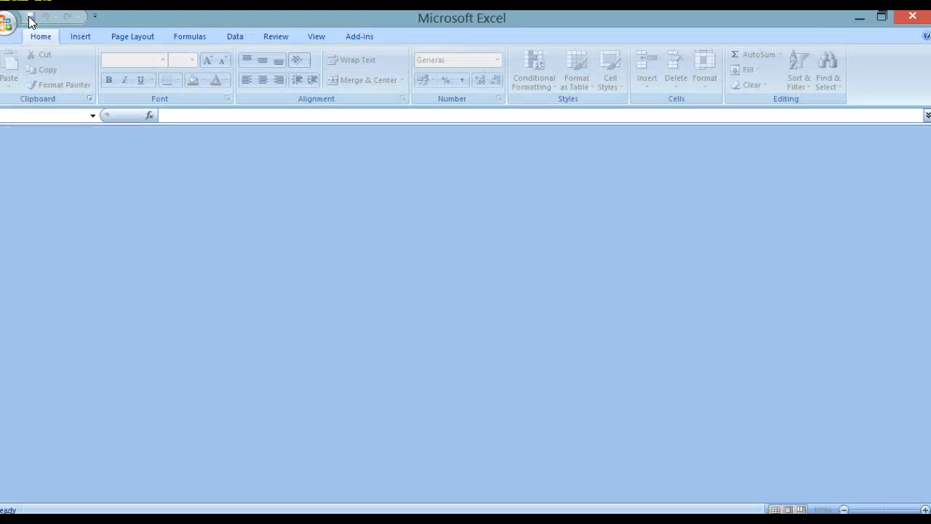
Open the Removing Chart Axis Titles workbook from the L1 Spreadsheets folder.
key("alt+p")
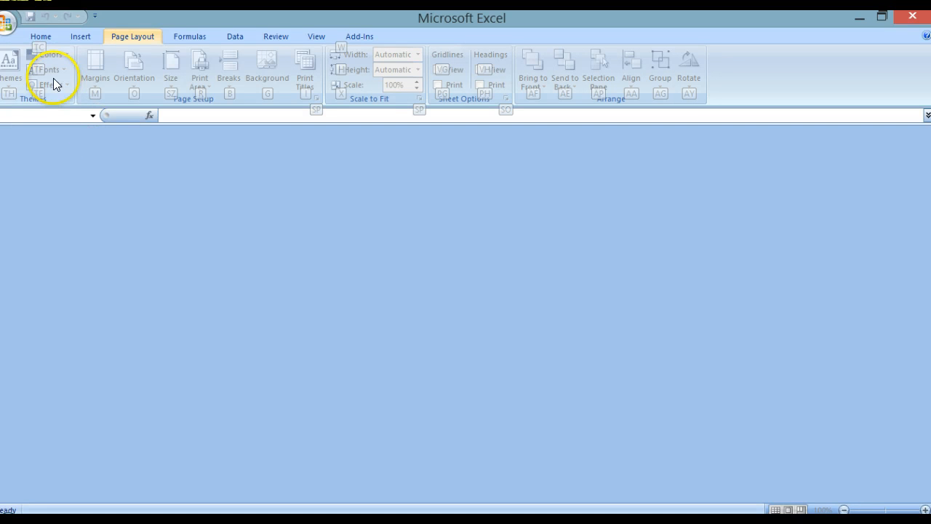
left_click(7, 26)
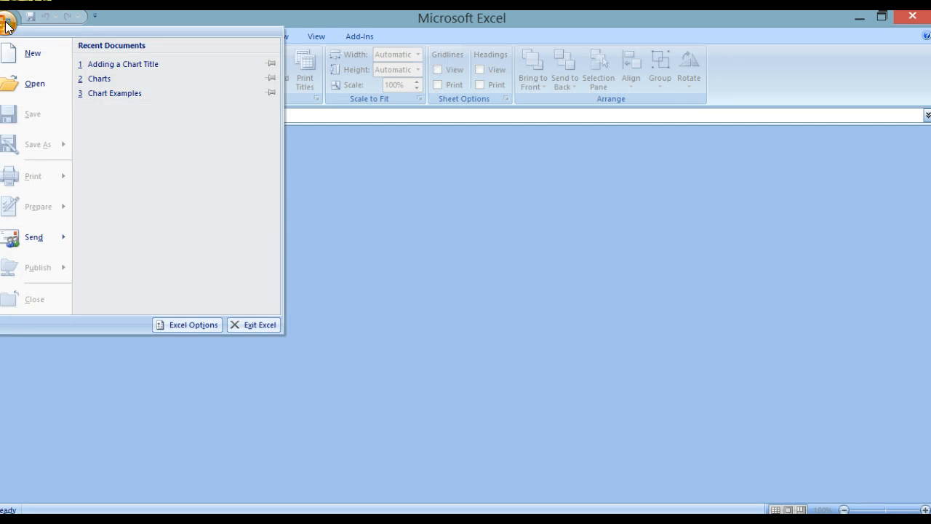
left_click(44, 84)
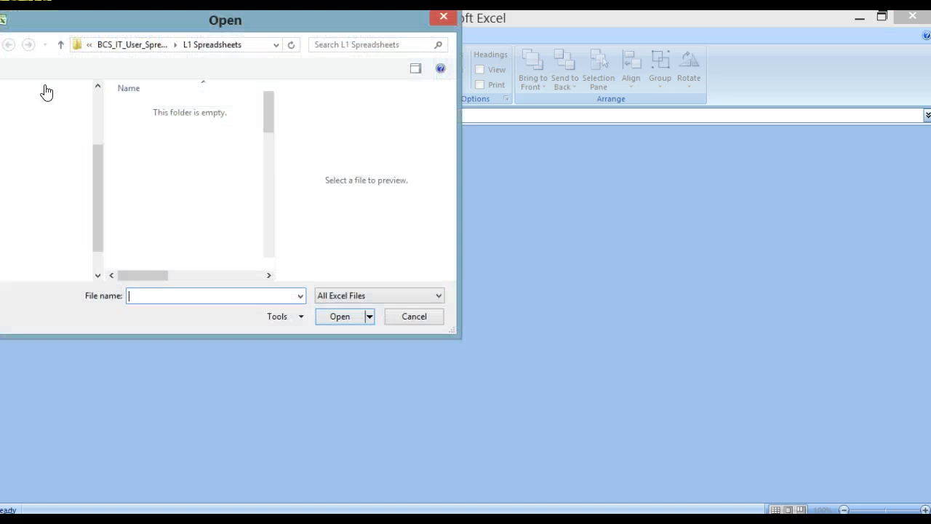
left_click_drag(266, 109, 267, 208)
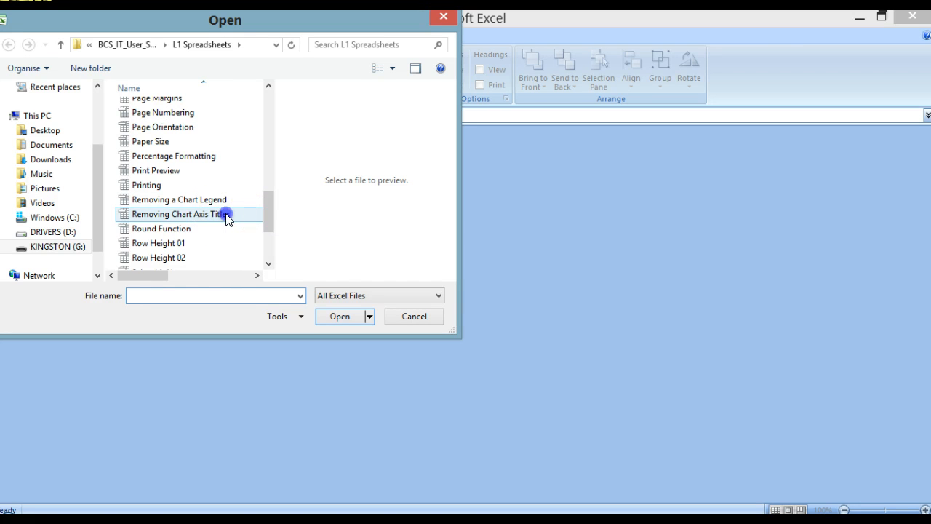
left_click(226, 214)
left_click(340, 316)
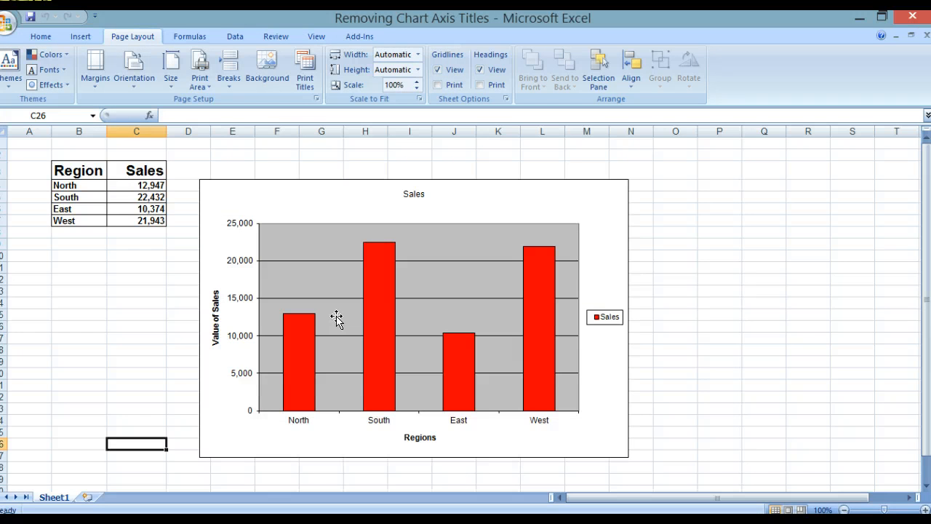
Delete the Sales title above the red column chart, and close the workbook.
left_click(336, 318)
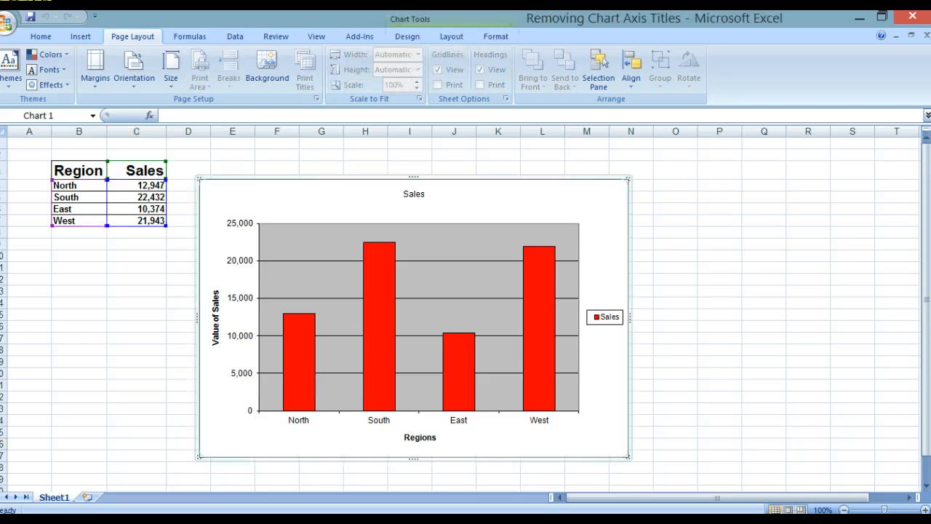
left_click(414, 194)
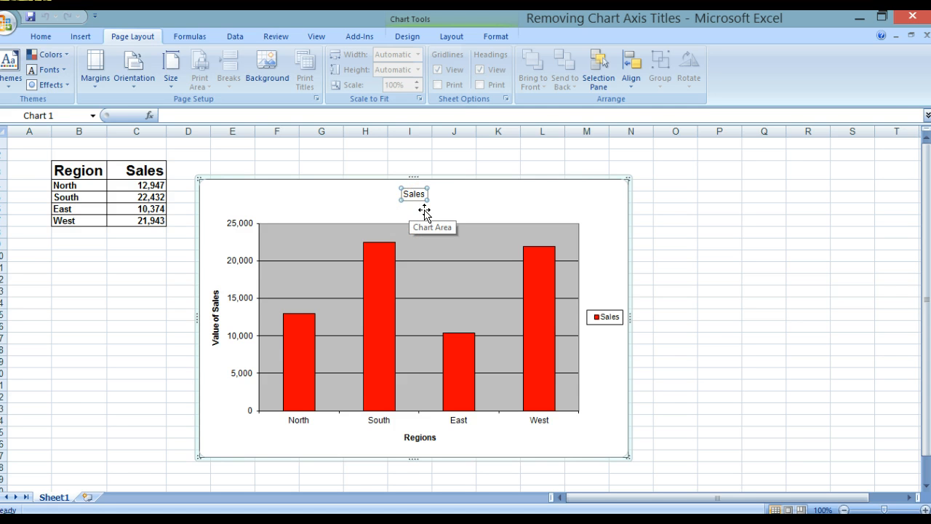
key("Delete")
left_click(424, 212)
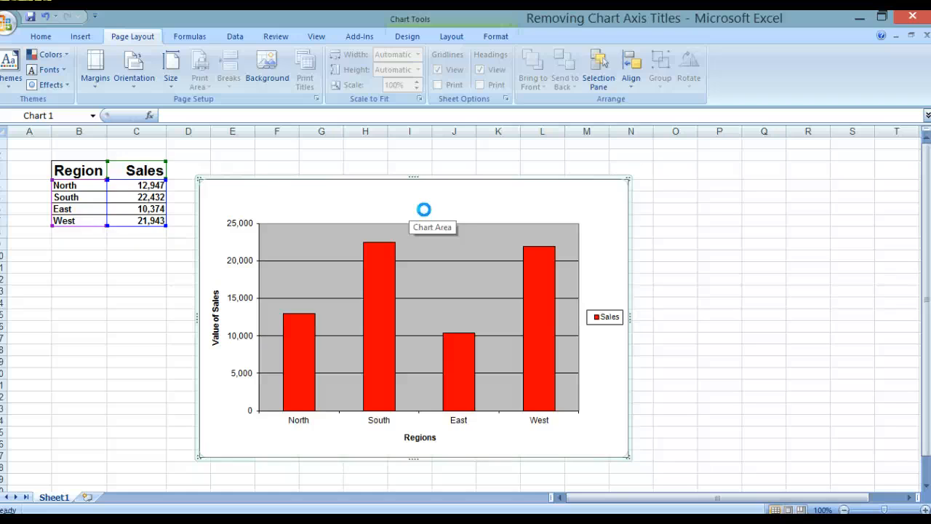
key("ctrl+w")
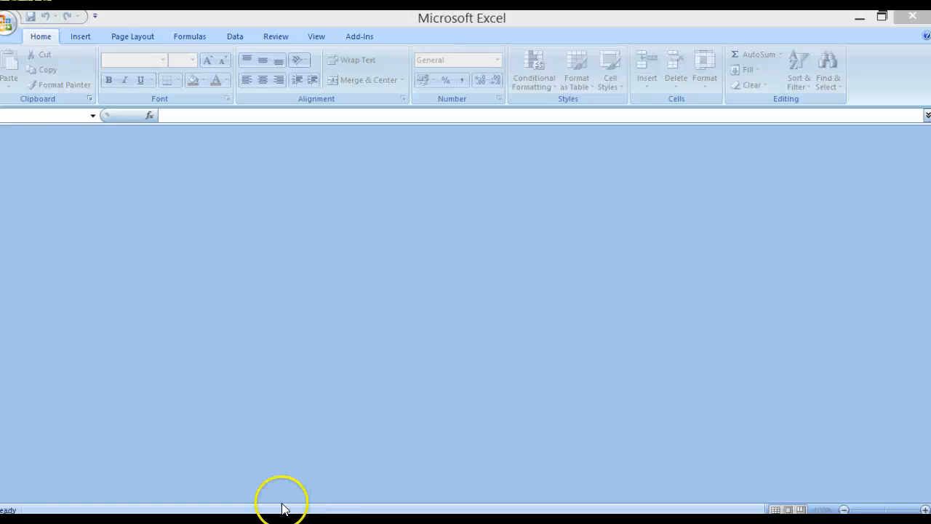
Open the Adding a Chart Axis Titles workbook from BCS_IT_User_Spreadsheets_Level1 > L1 Spreadsheets on the KINGSTON (G:) drive.
left_click(7, 26)
left_click(7, 25)
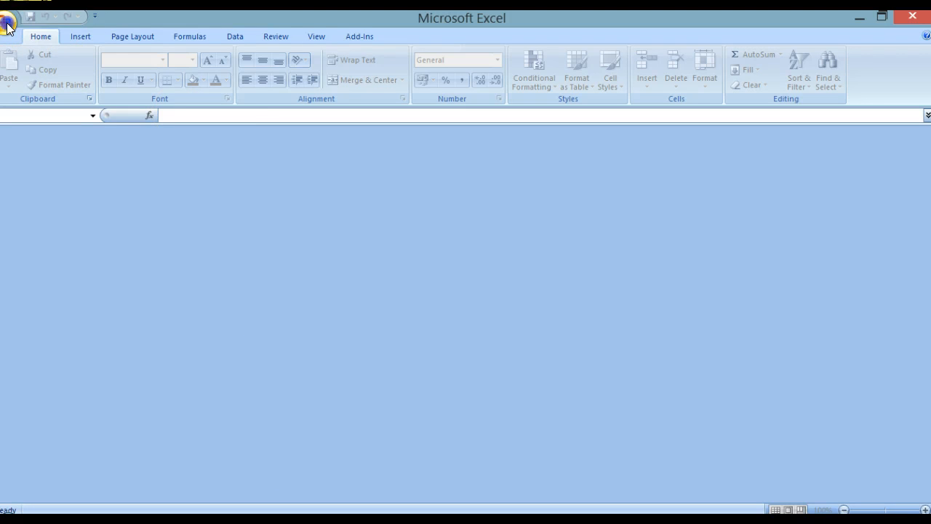
left_click(19, 81)
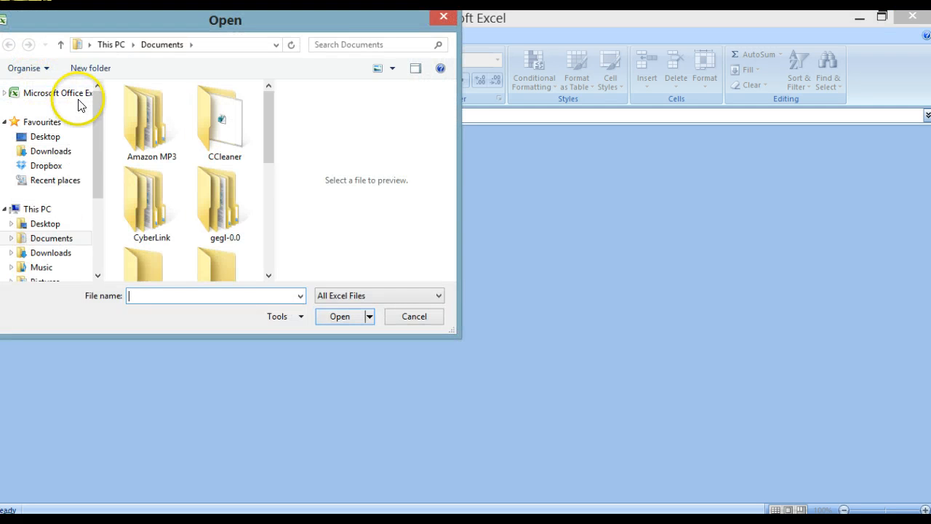
left_click_drag(99, 139, 98, 197)
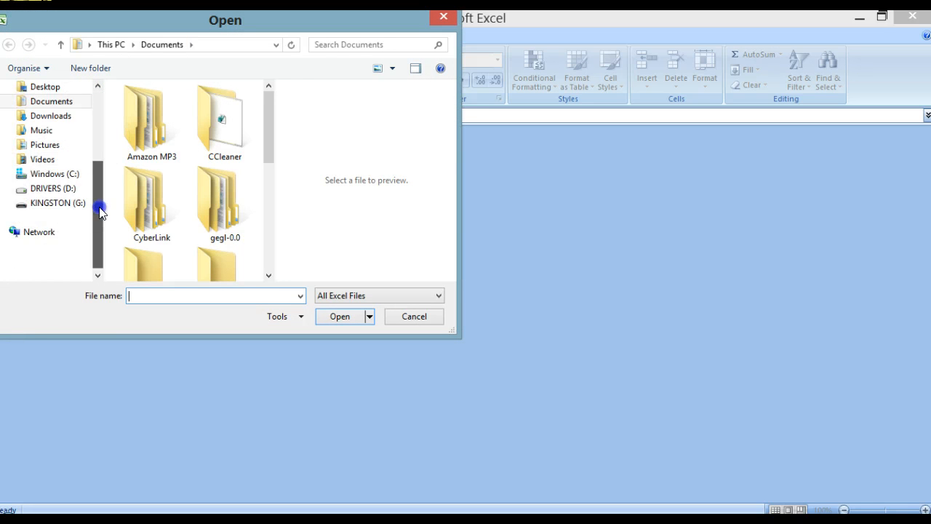
left_click(66, 233)
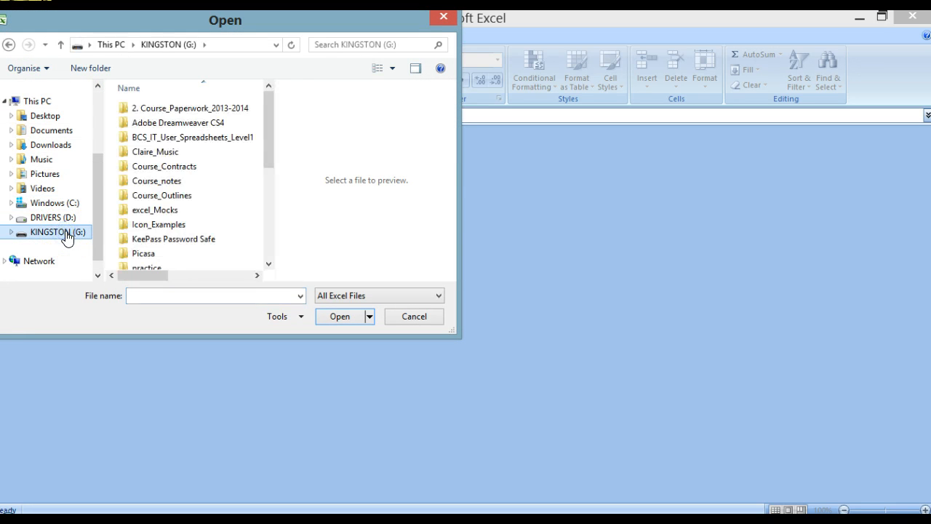
left_click(155, 138)
double_click(155, 138)
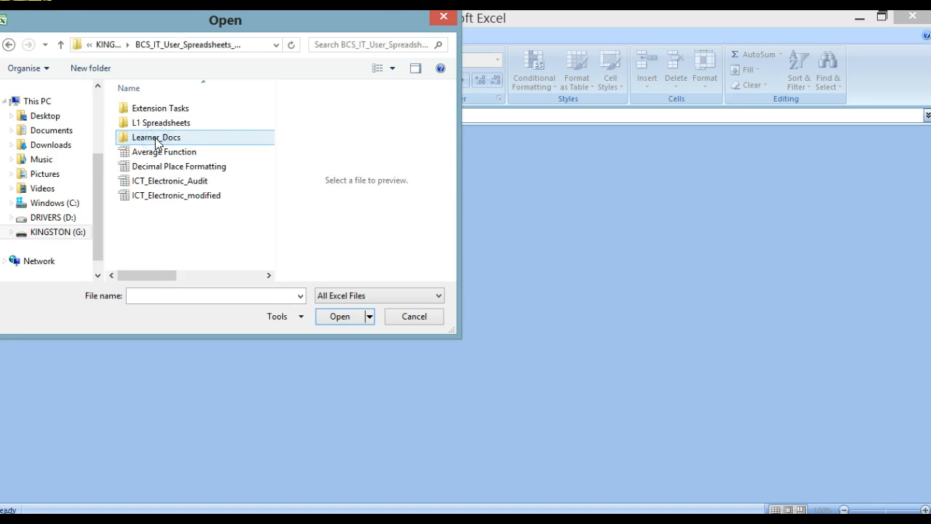
left_click(143, 124)
double_click(144, 125)
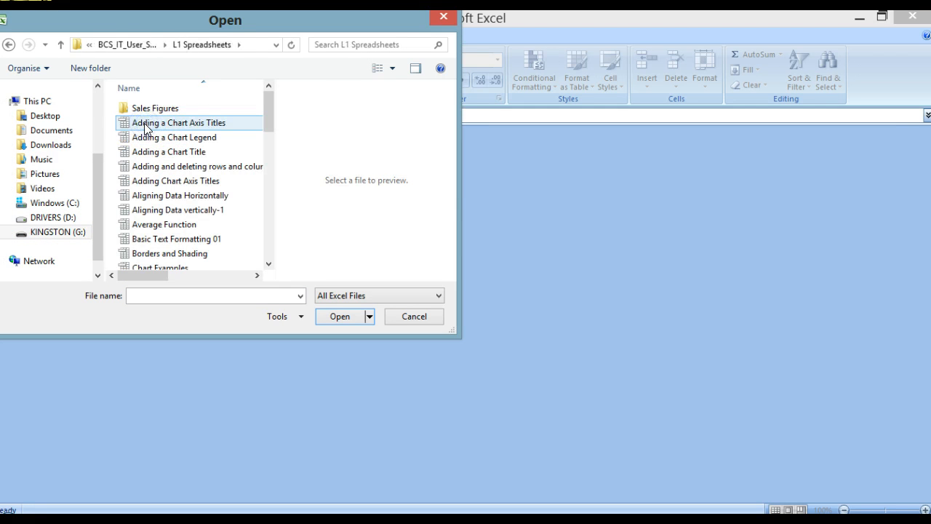
left_click(185, 125)
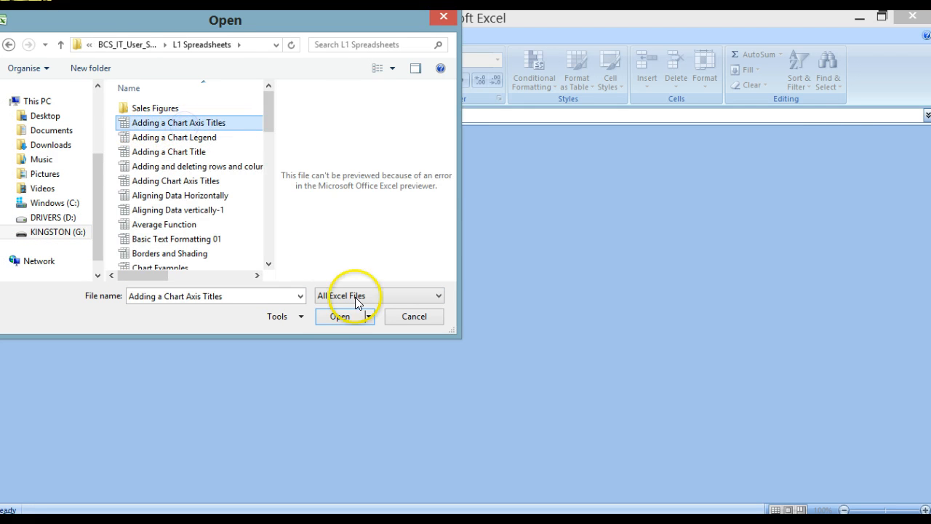
left_click(340, 316)
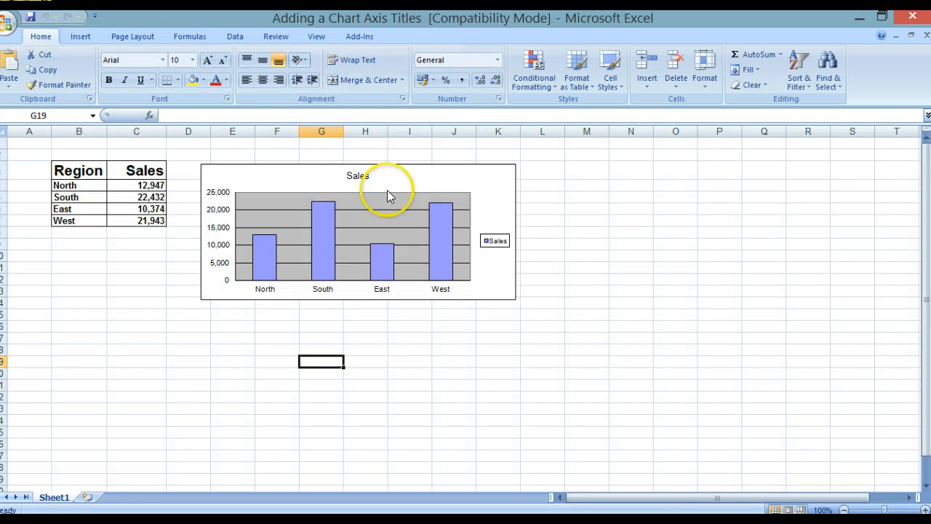
Apply the preset layout with both axis titles, a legend and no chart title to the sales column chart.
left_click(399, 176)
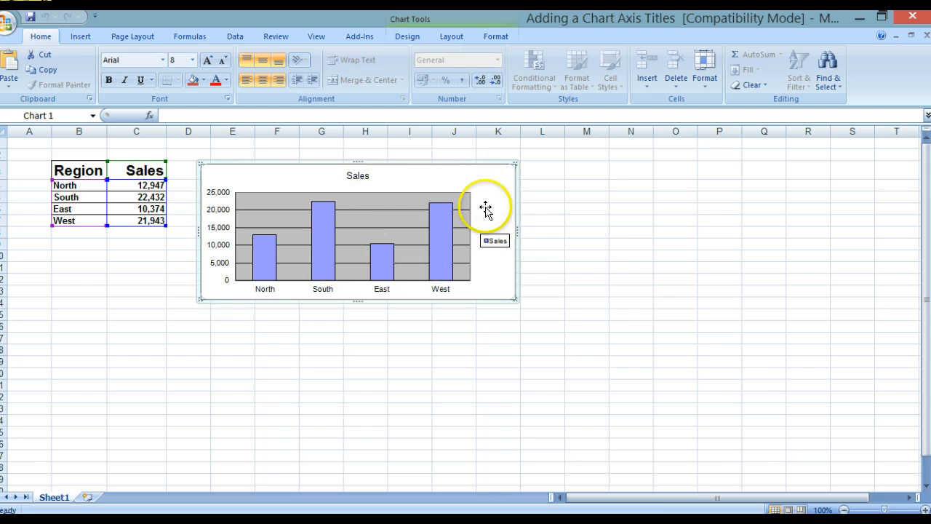
key("alt+p")
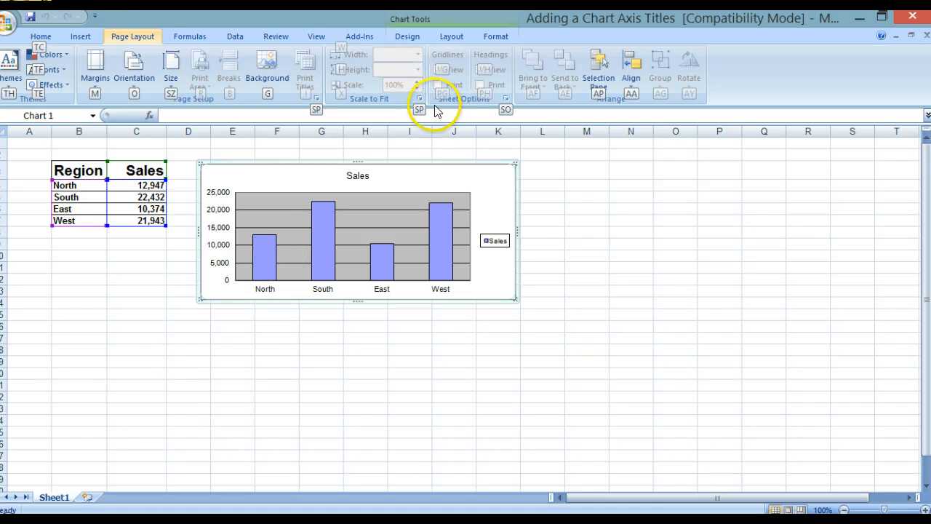
left_click(406, 38)
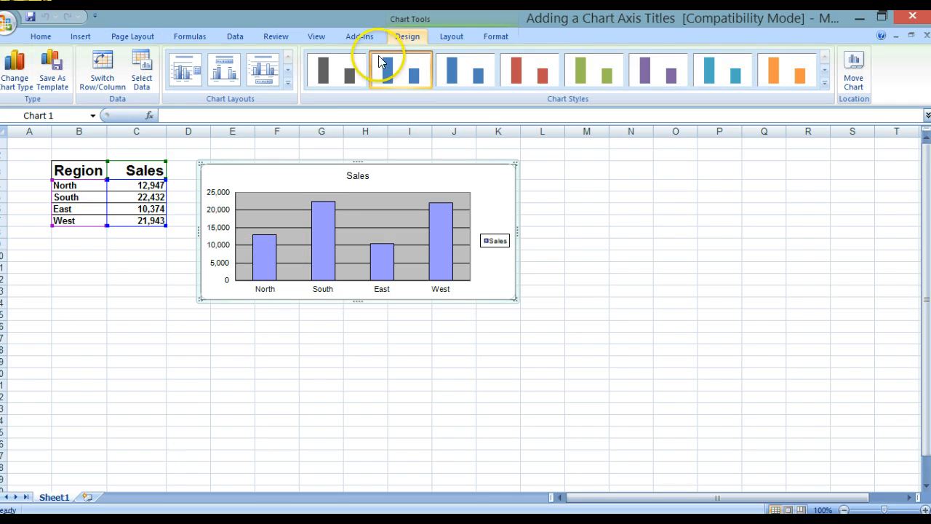
left_click(289, 83)
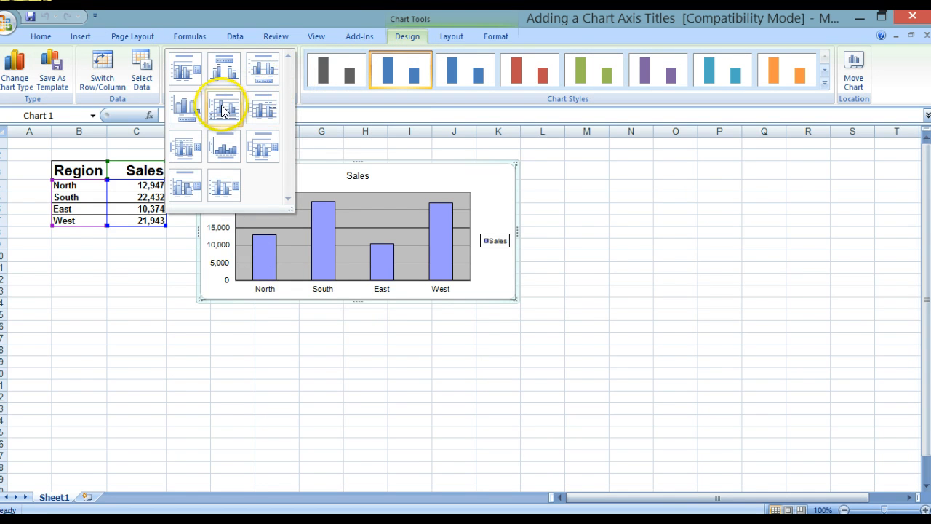
left_click(185, 153)
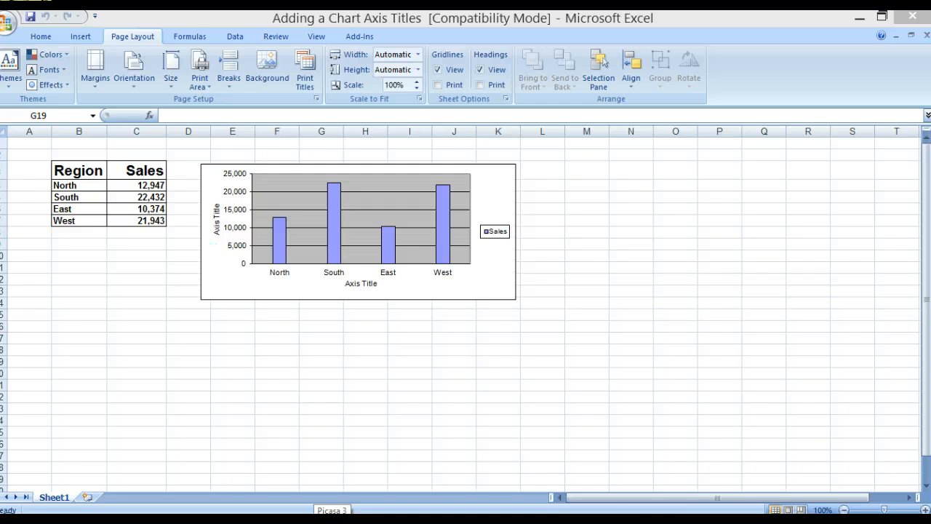
Replace the placeholder text of the chart's vertical axis title with Value of Sales.
left_click(218, 236)
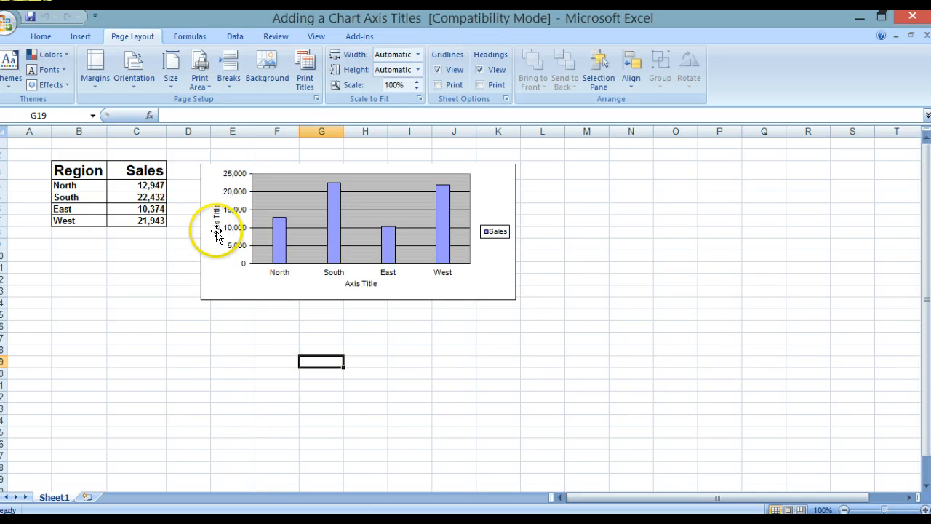
left_click(217, 230)
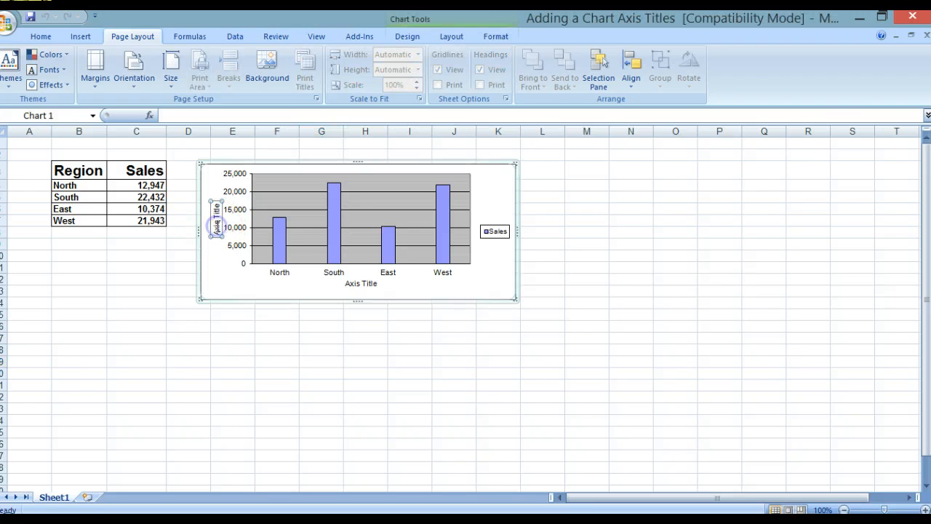
left_click(215, 229)
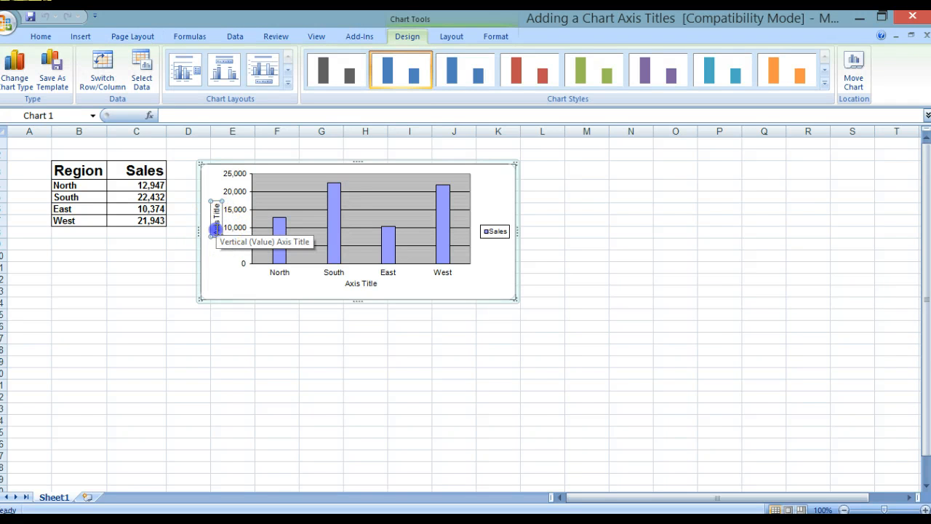
left_click(216, 228)
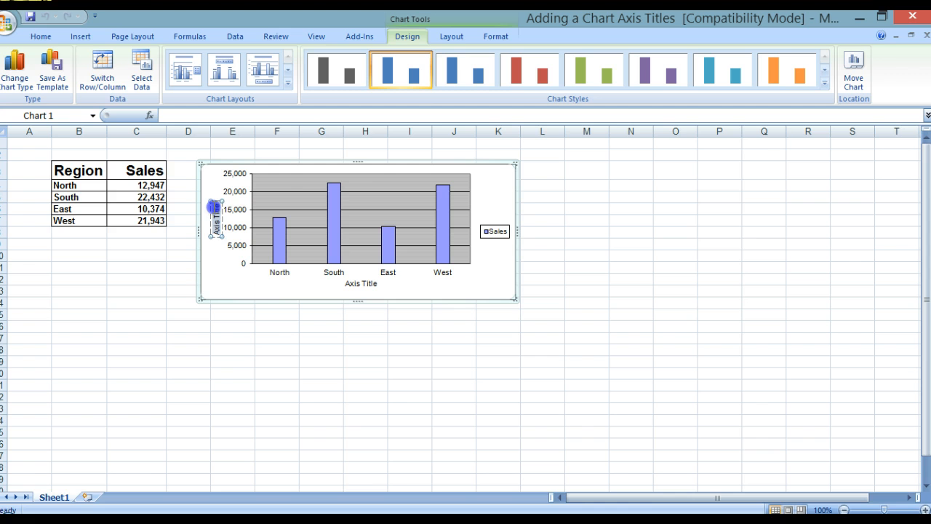
left_click_drag(214, 207, 214, 206)
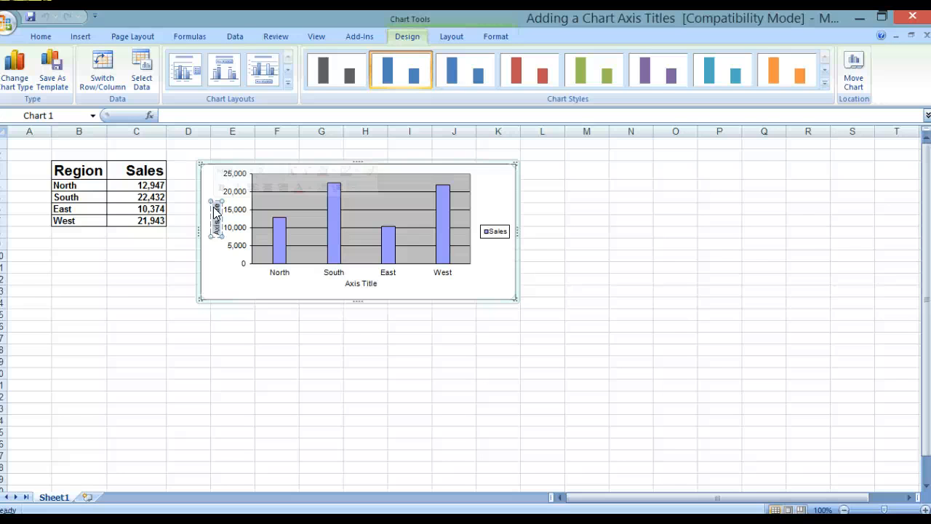
key("Delete")
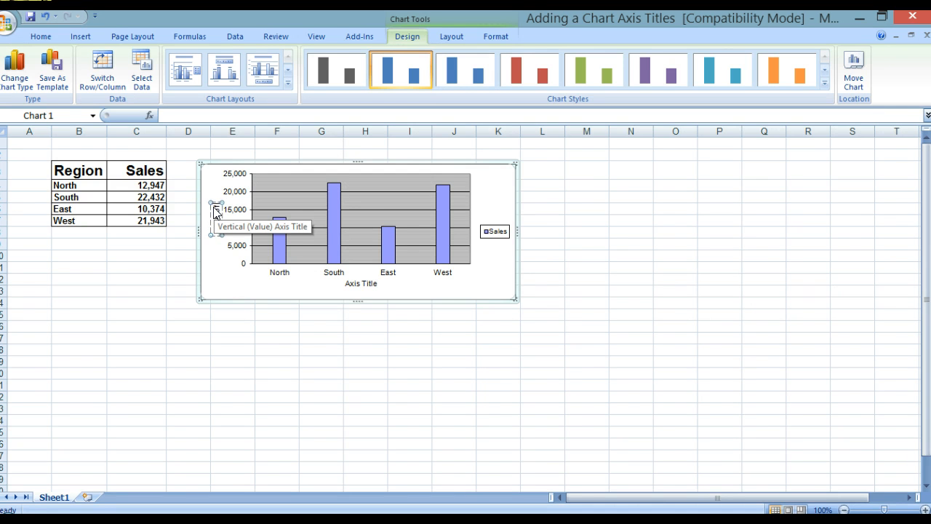
type("Value of Sales")
left_click(323, 260)
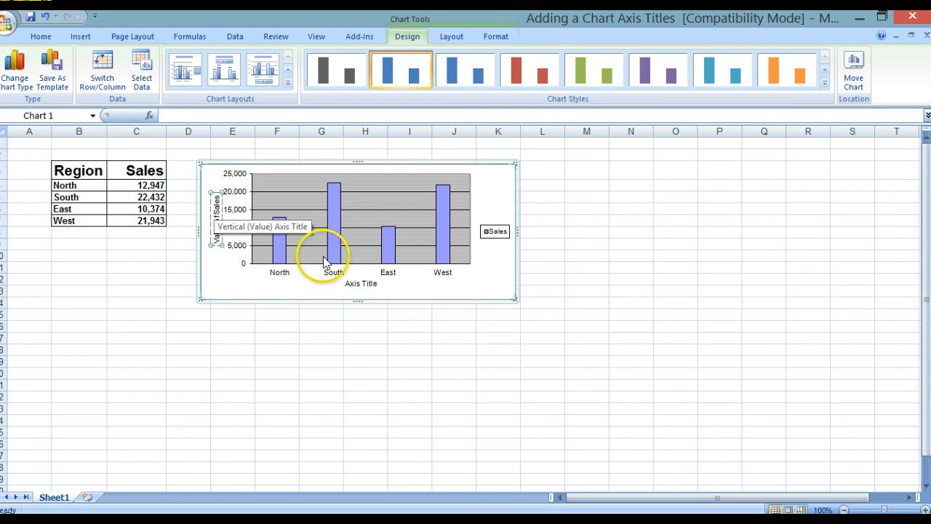
Change the chart's horizontal axis title to Region and deselect the chart.
left_click(357, 286)
left_click(351, 286)
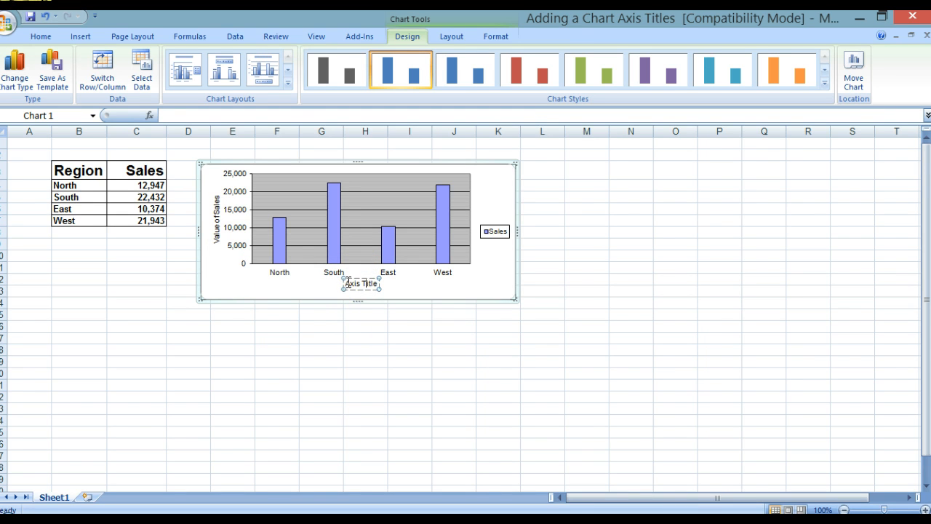
left_click_drag(346, 283, 375, 287)
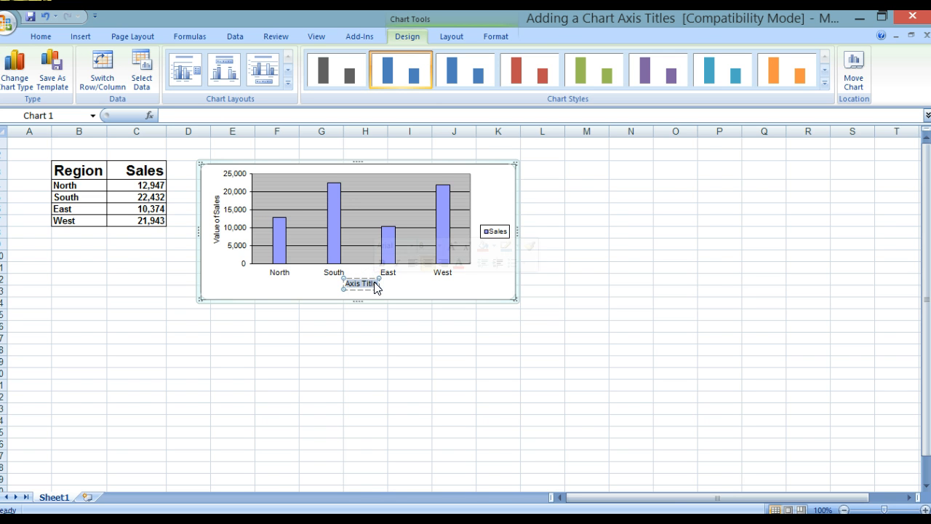
type("Region")
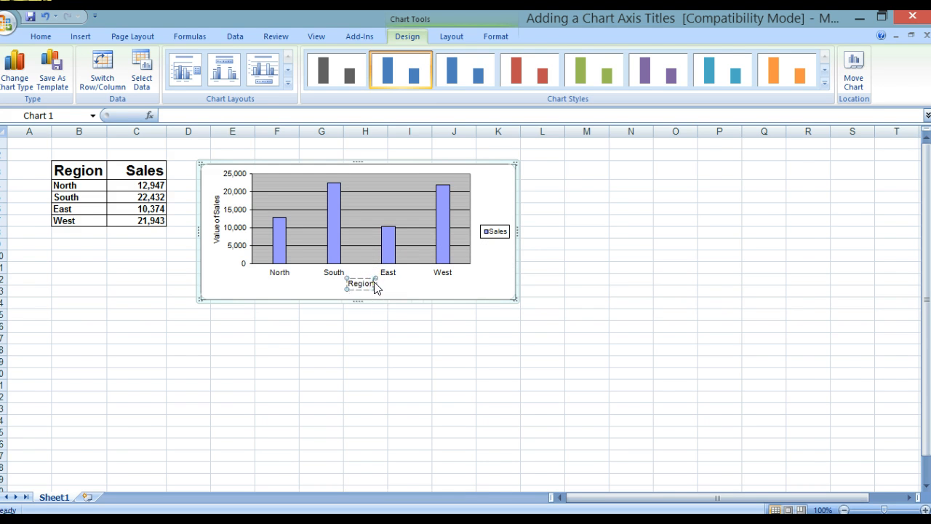
left_click(606, 252)
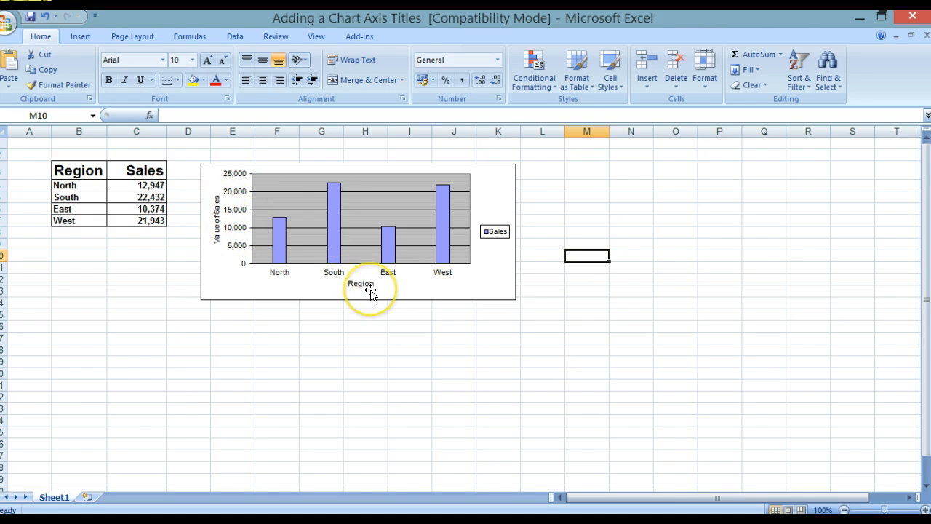
Save the Adding a Chart Axis Titles workbook and close it.
key("alt+p")
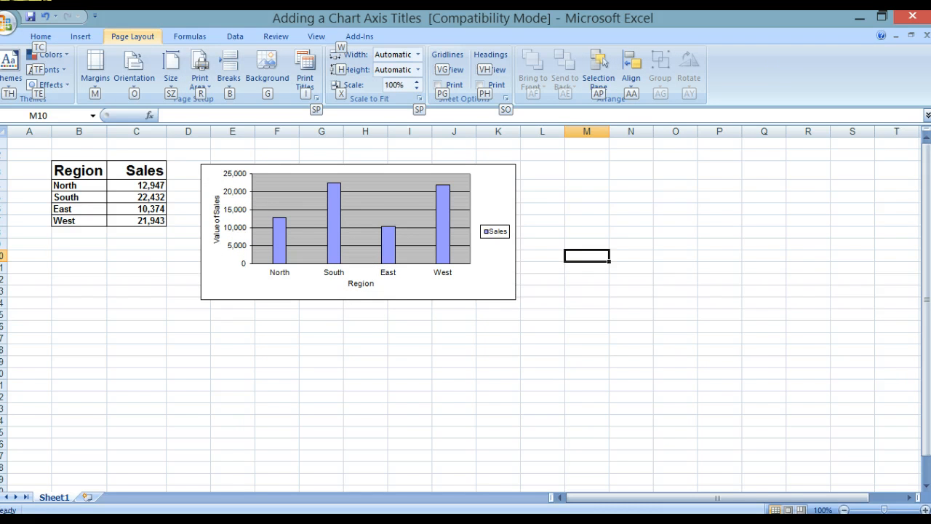
left_click(30, 16)
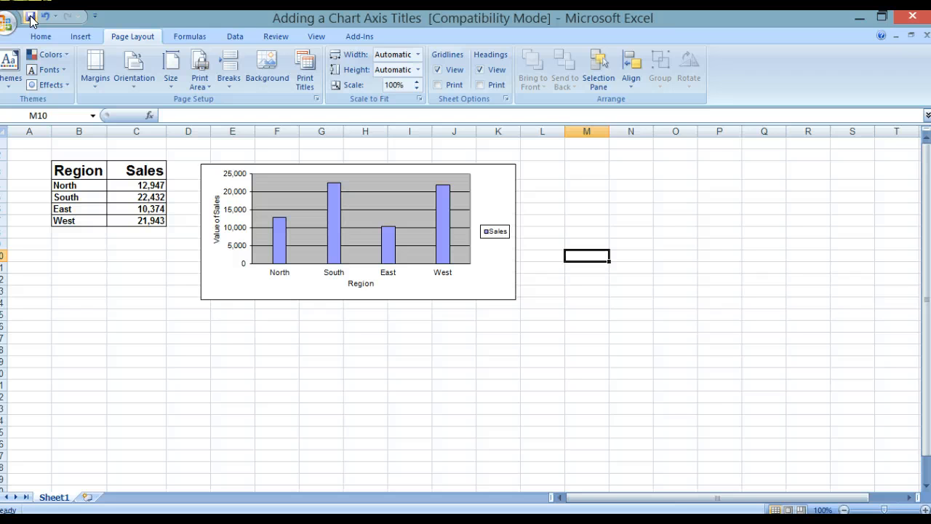
key("ctrl+w")
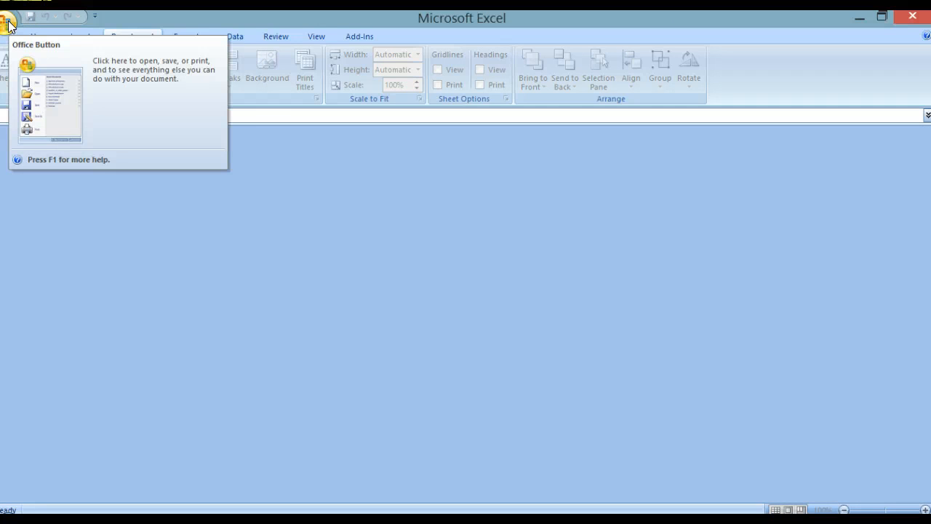
Open the Removing Chart Axis Titles workbook from the L1 Spreadsheets folder.
left_click(9, 25)
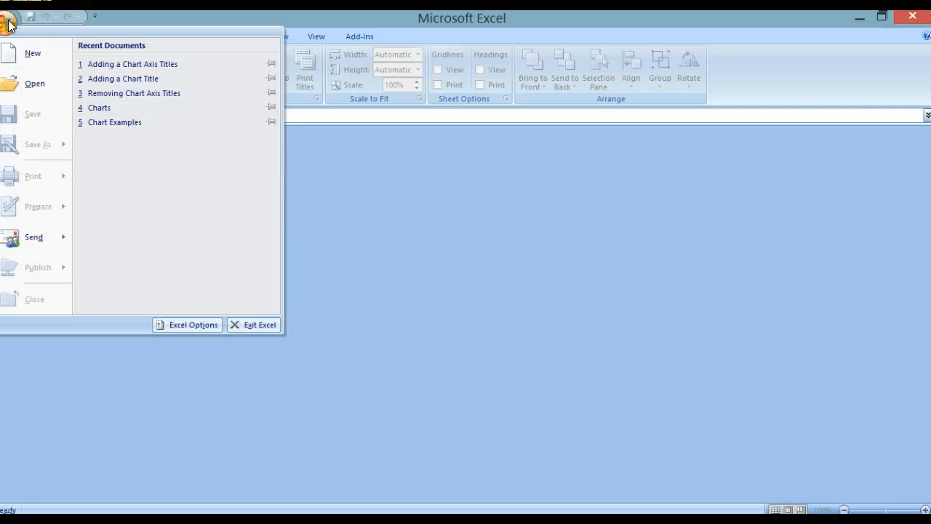
left_click(21, 82)
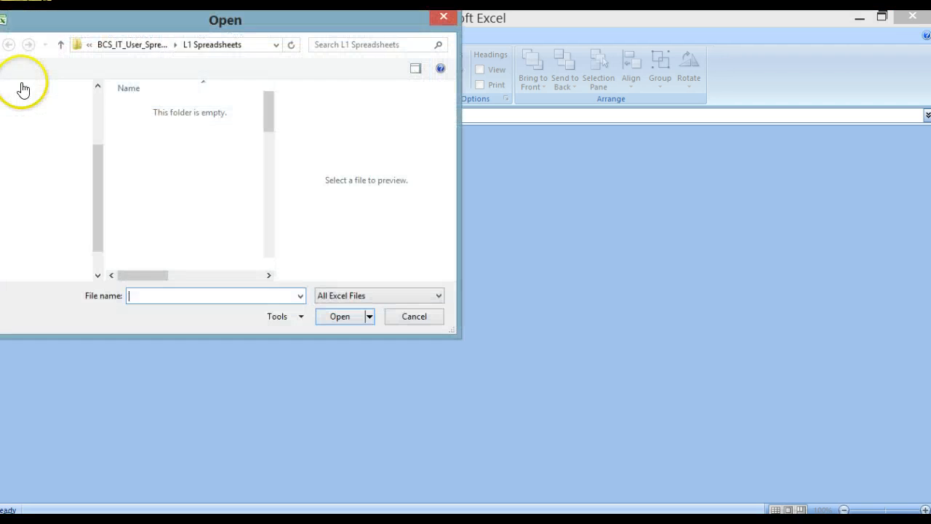
left_click_drag(269, 112, 270, 219)
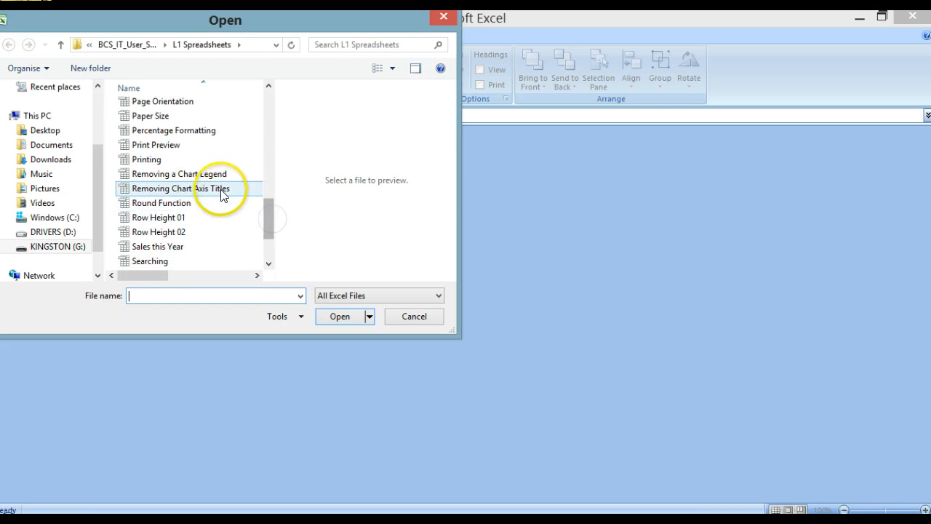
left_click(189, 190)
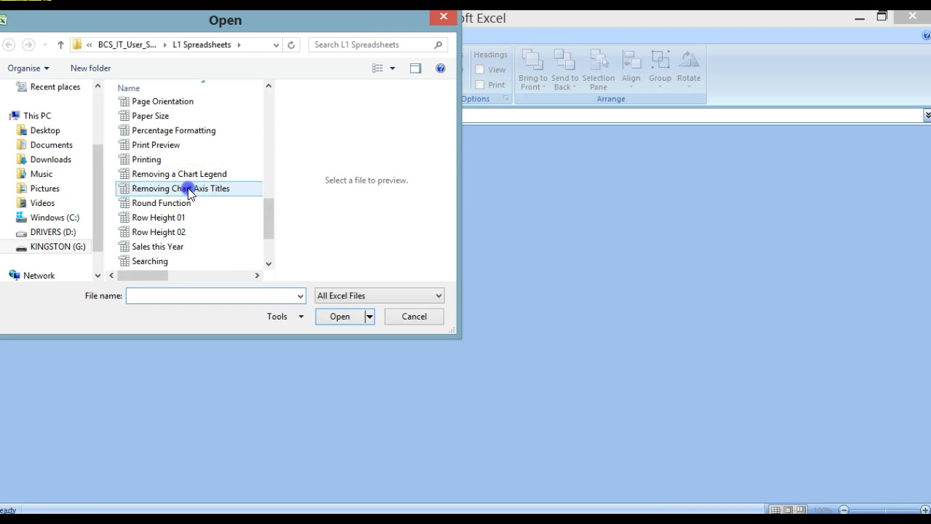
left_click(351, 321)
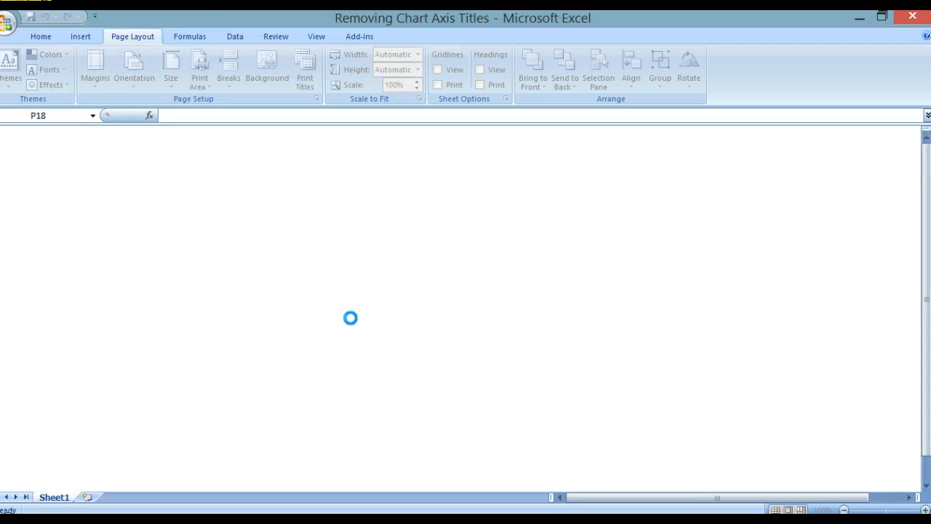
Delete the Value of Sales and Region axis titles from the red column chart.
left_click(351, 318)
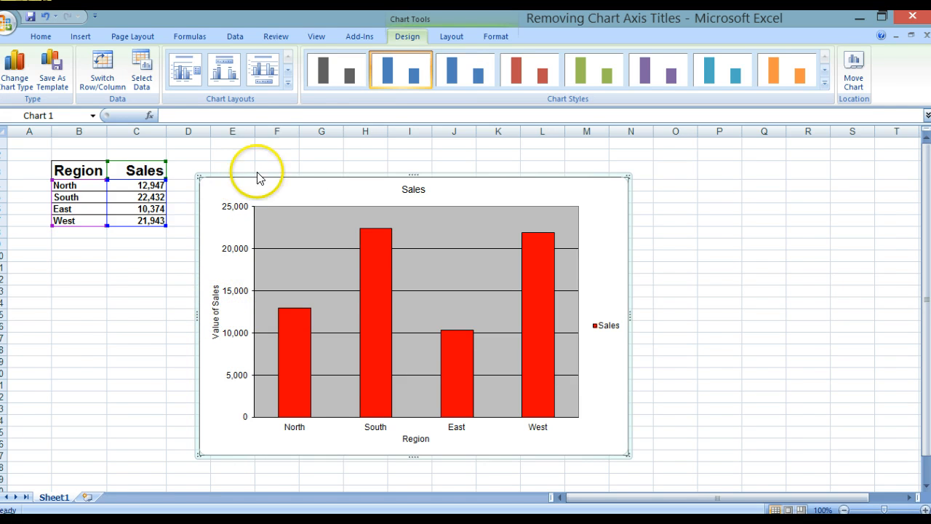
left_click(216, 311)
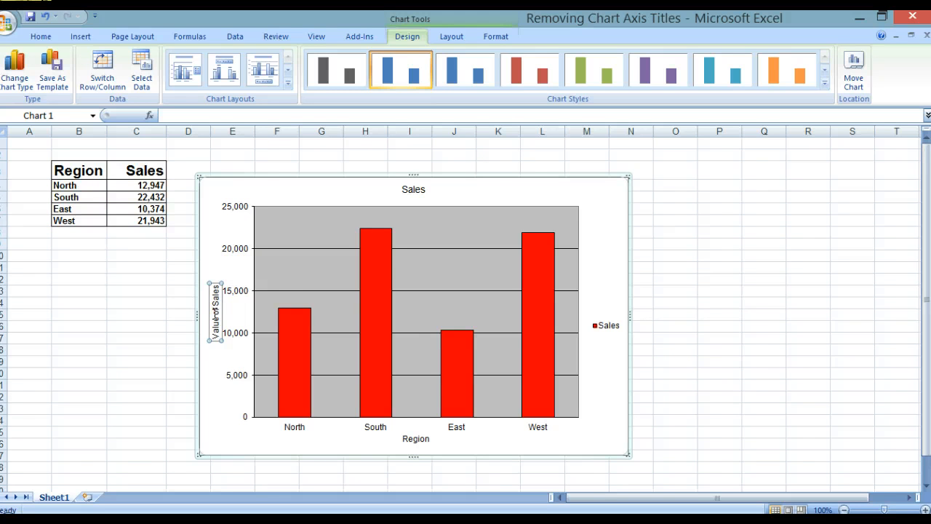
key("Delete")
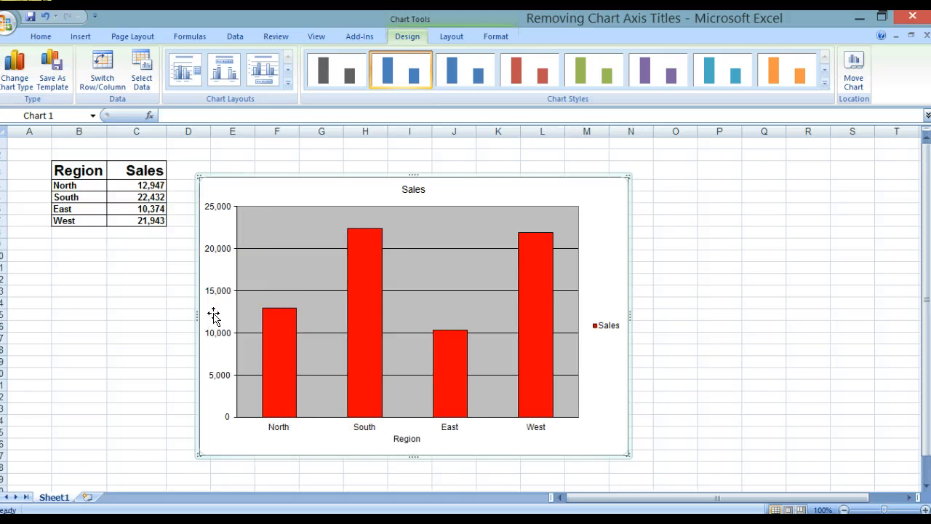
left_click(408, 438)
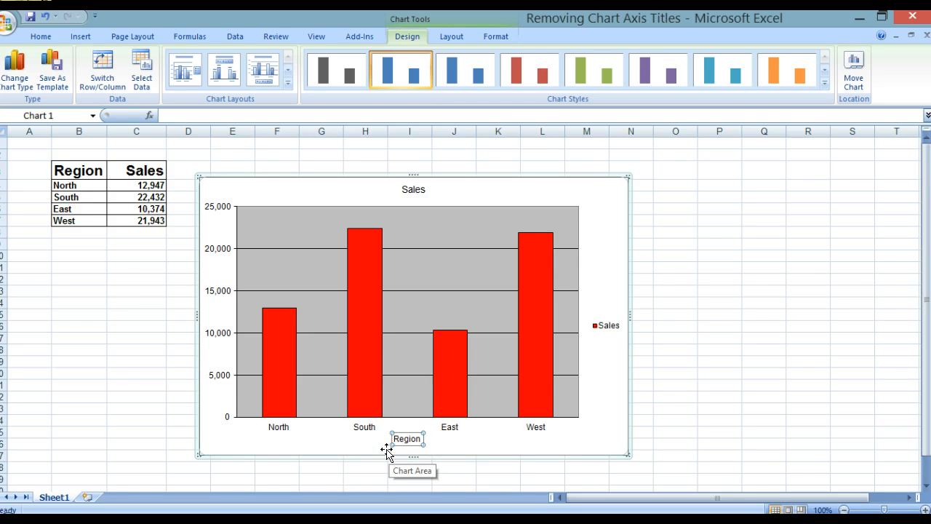
key("Delete")
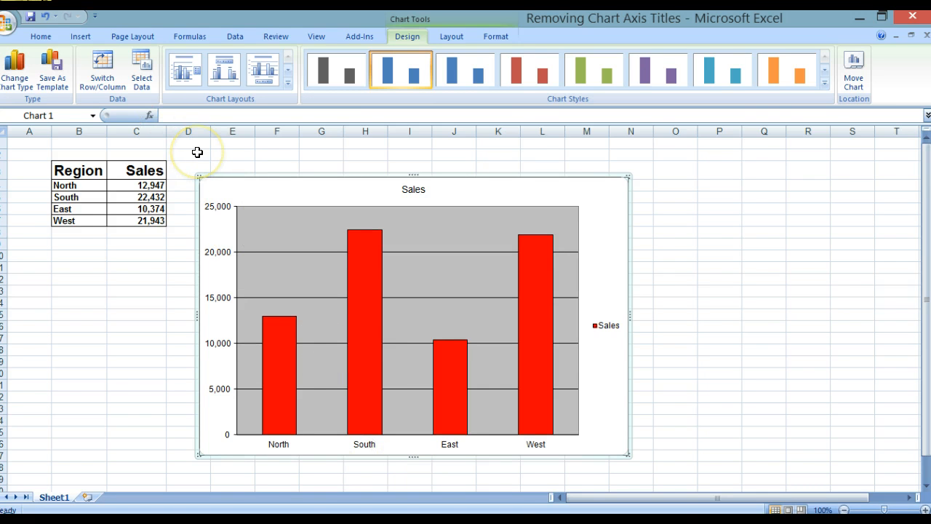
Save the Removing Chart Axis Titles workbook and close it.
key("ctrl+s")
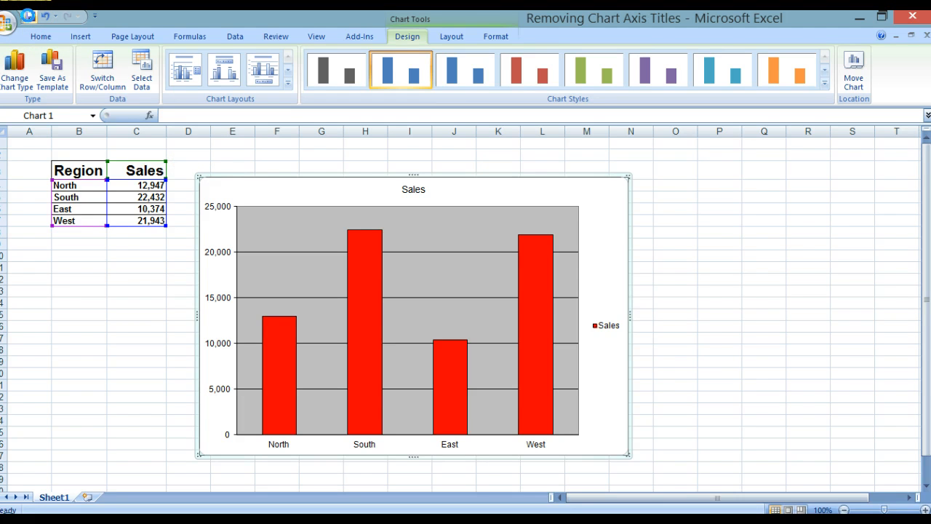
key("ctrl+w")
key("alt+p")
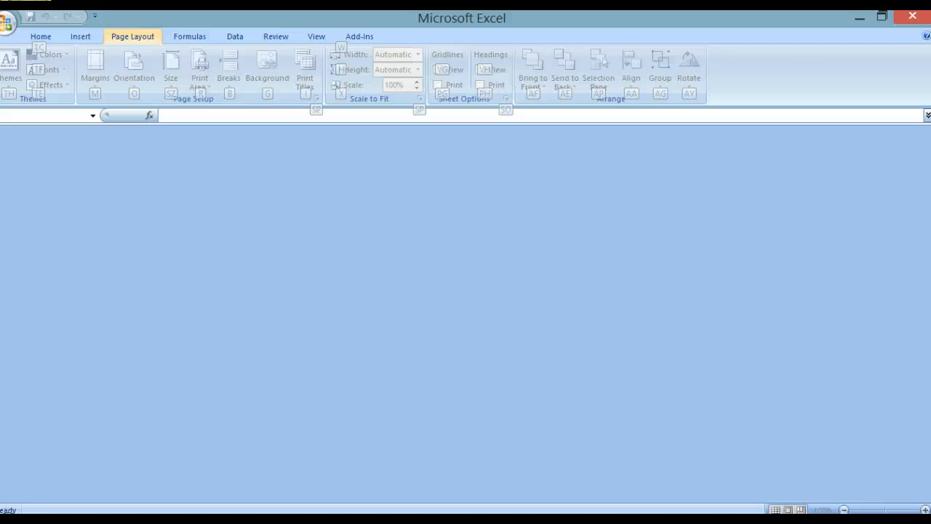
Open the Adding a Chart Legend workbook from the L1 Spreadsheets folder.
left_click(7, 27)
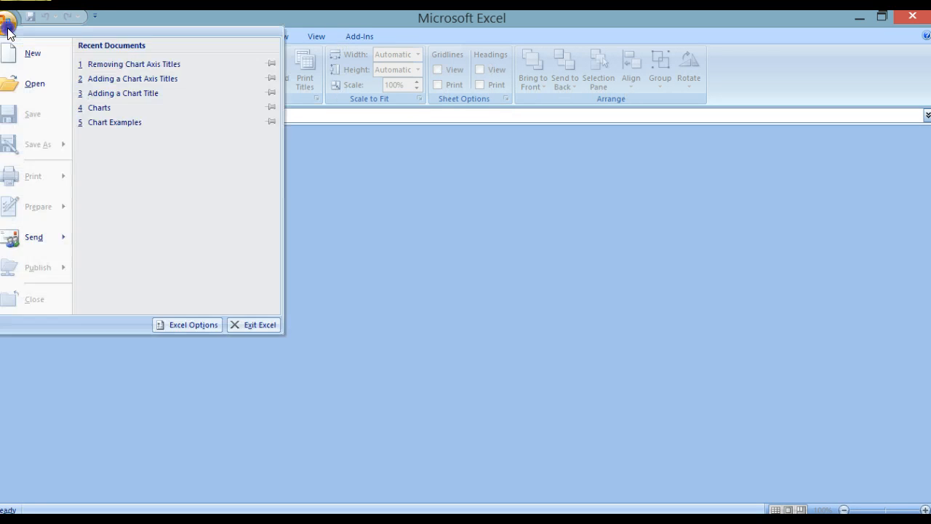
left_click(20, 88)
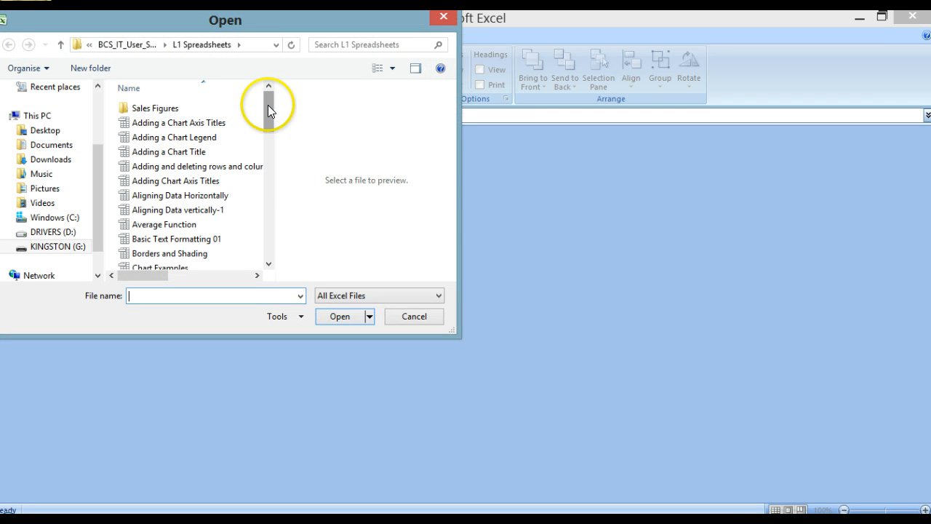
left_click(180, 140)
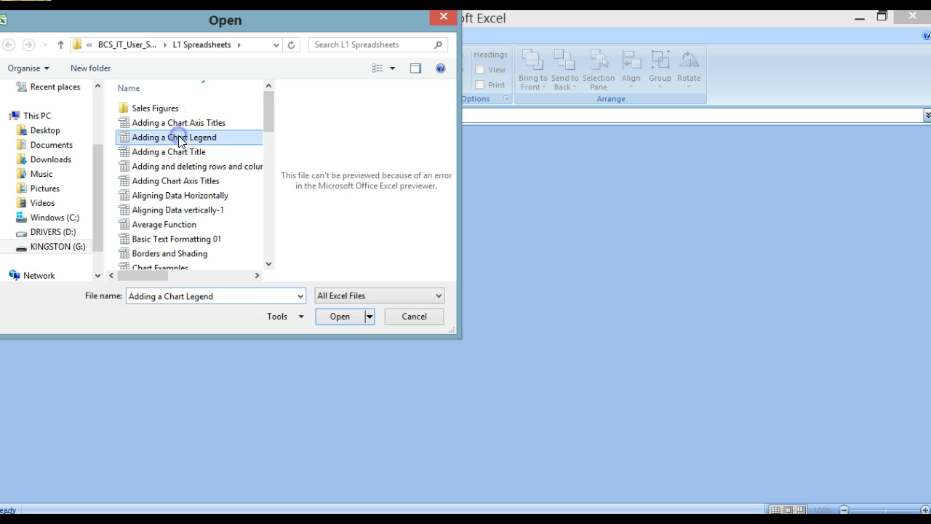
left_click(338, 316)
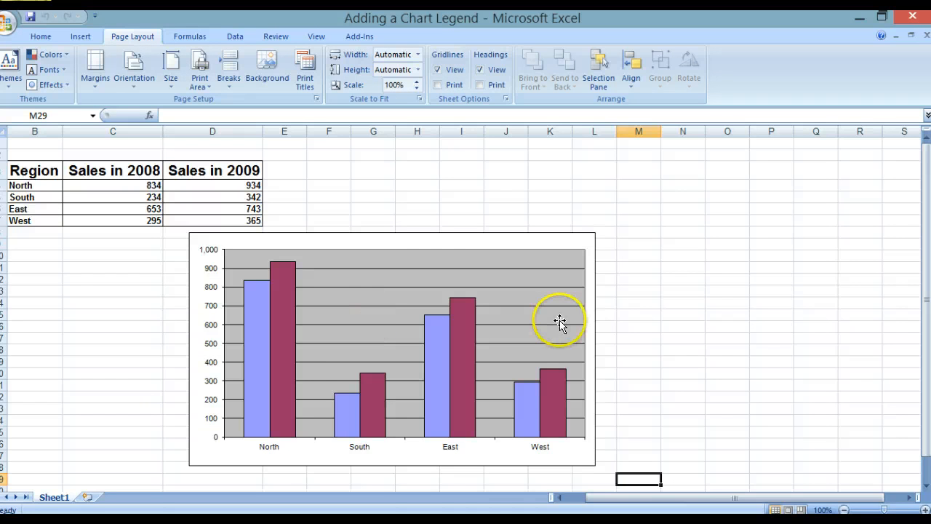
Move the column chart clear of the sales table and apply the preset layout with a chart title and a legend beside the plot.
left_click_drag(434, 240, 597, 235)
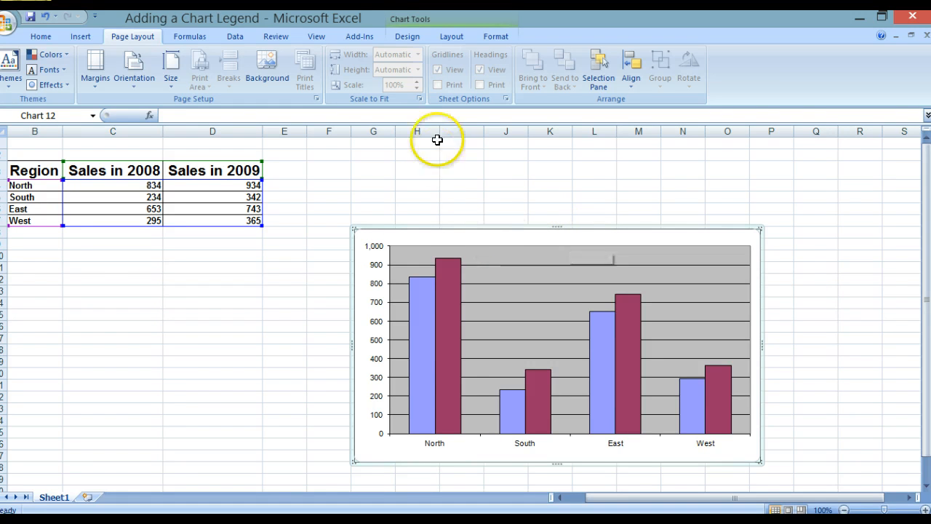
left_click(400, 35)
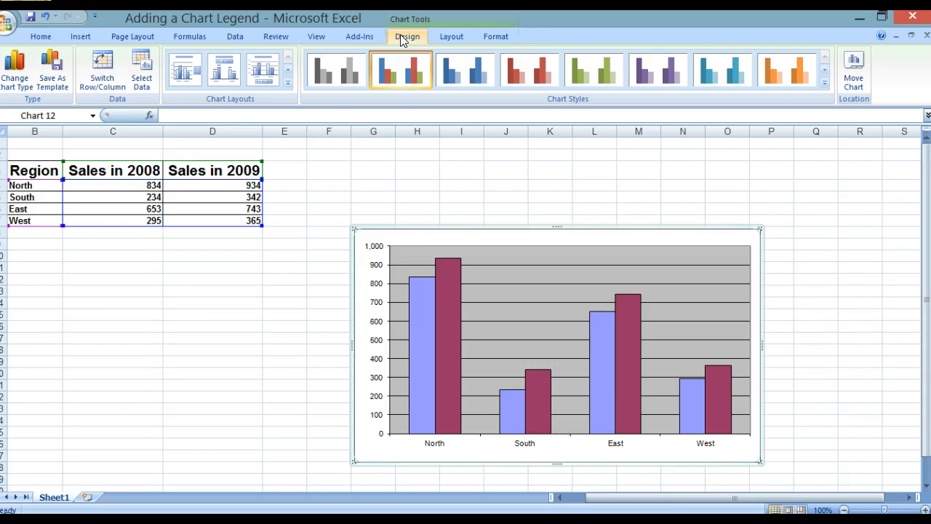
left_click(289, 83)
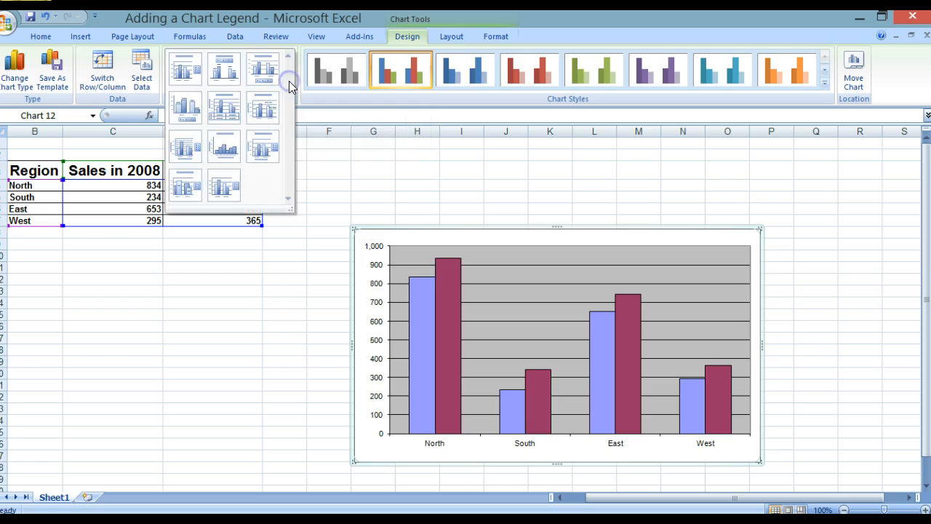
left_click(188, 77)
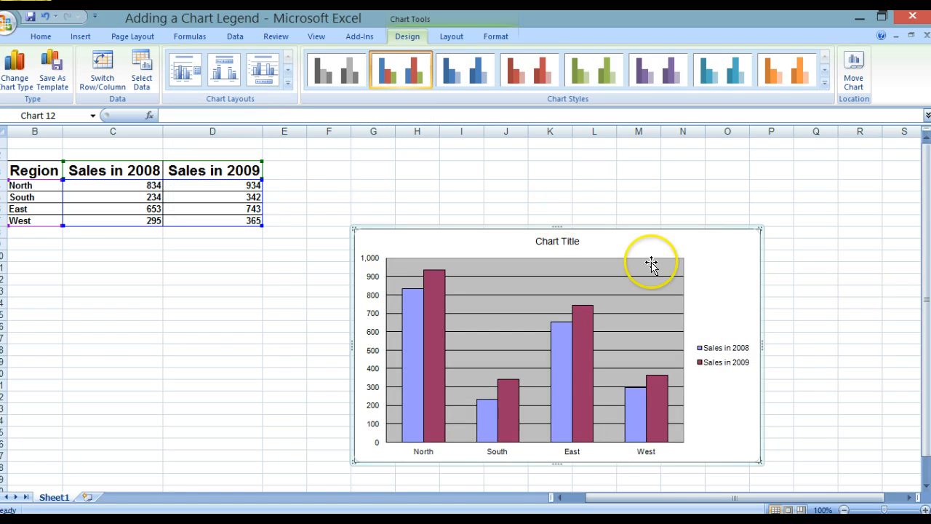
left_click(712, 356)
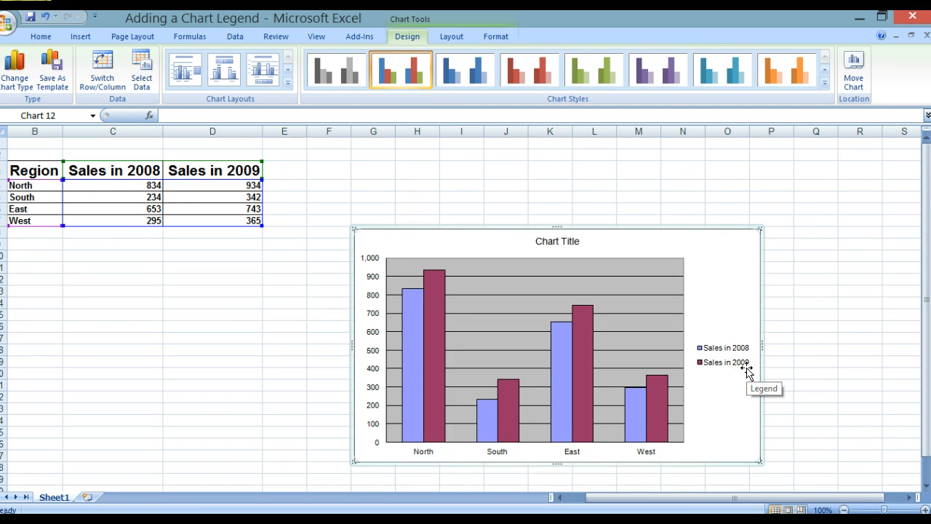
Close the Adding a Chart Legend workbook and open Removing a Chart Legend from the L1 Spreadsheets folder.
left_click(747, 369)
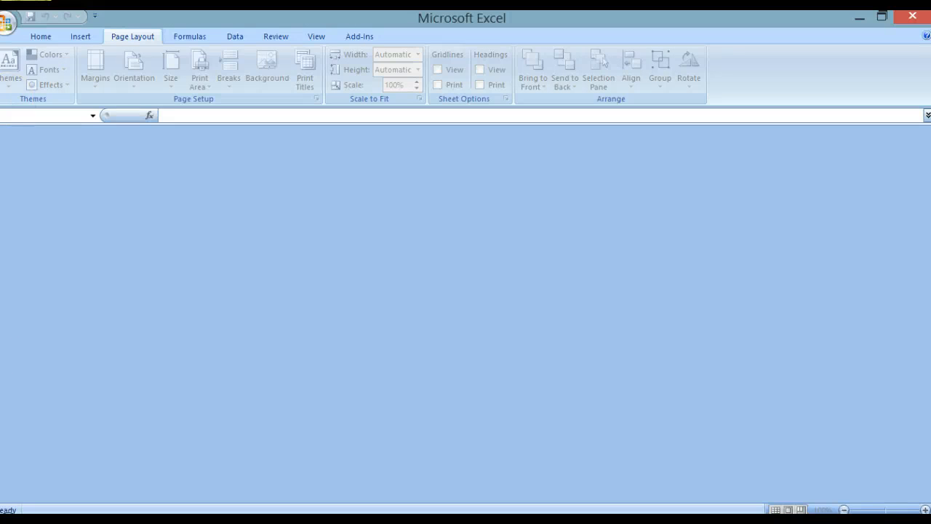
left_click(4, 25)
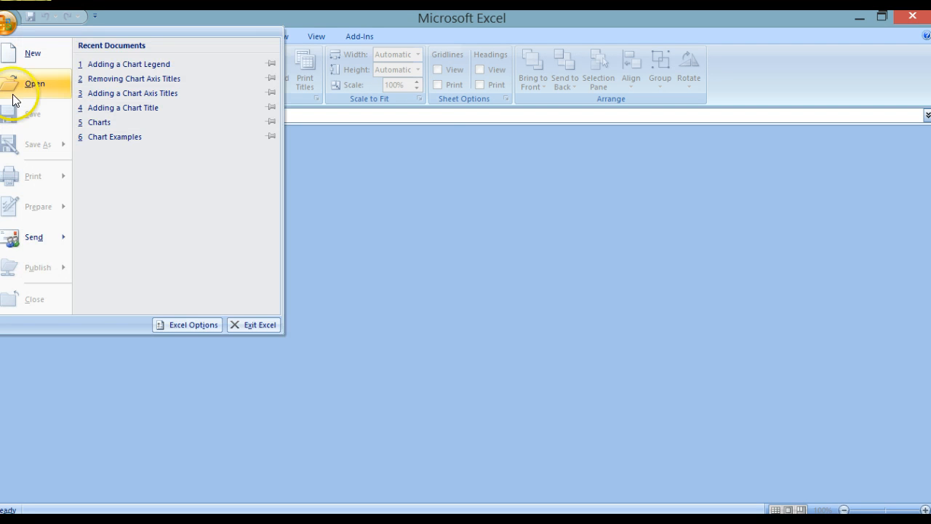
left_click(34, 83)
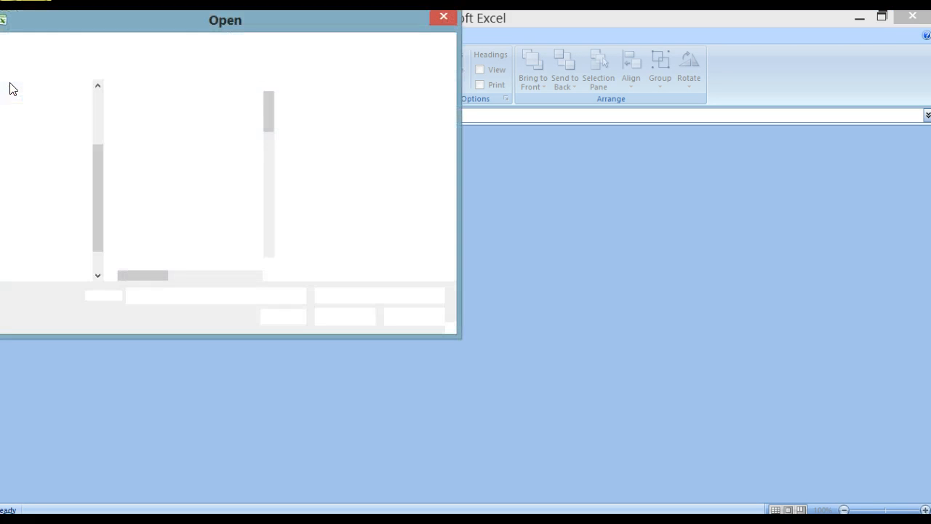
left_click_drag(268, 104, 267, 204)
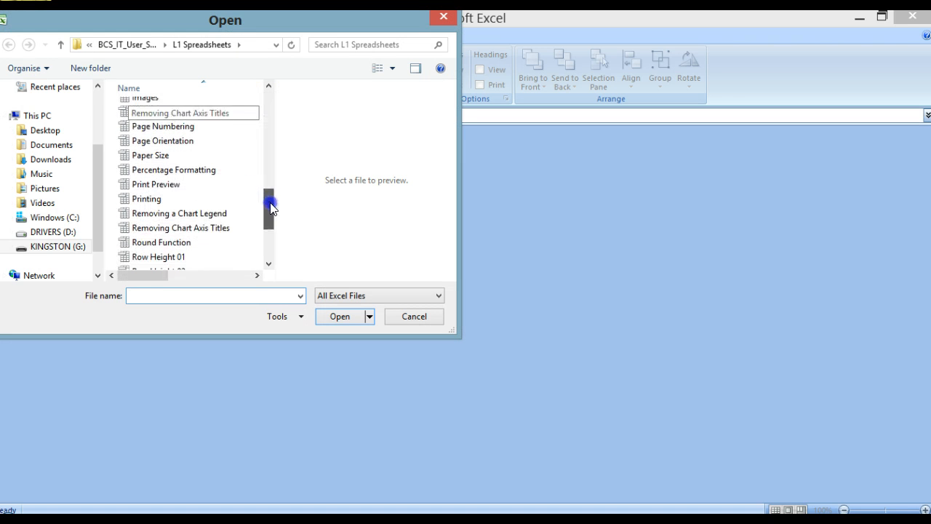
left_click(195, 216)
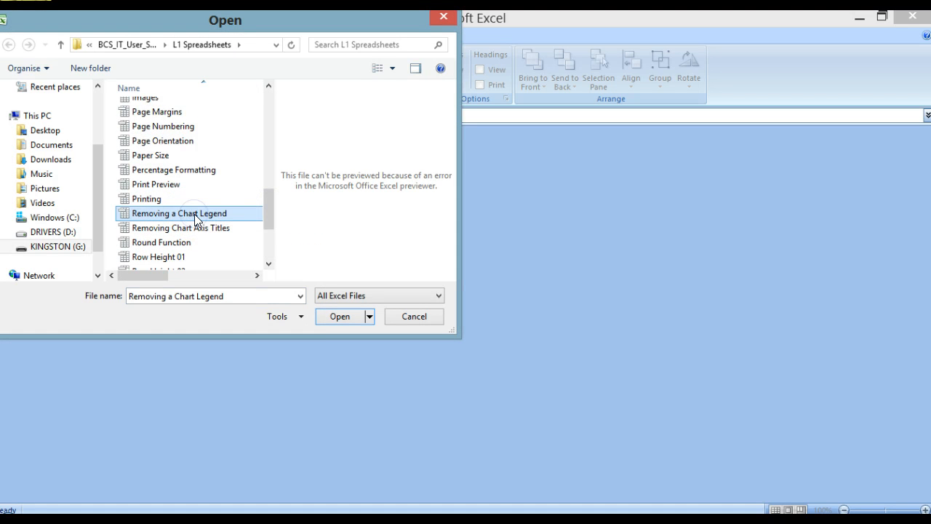
left_click(339, 317)
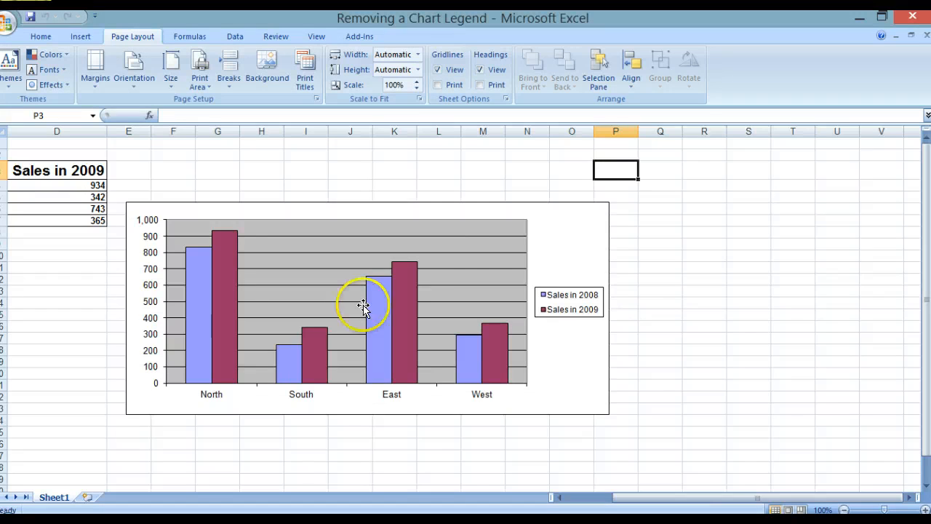
Delete the Sales in 2008 and Sales in 2009 legend from the column chart and close the workbook.
left_click(539, 220)
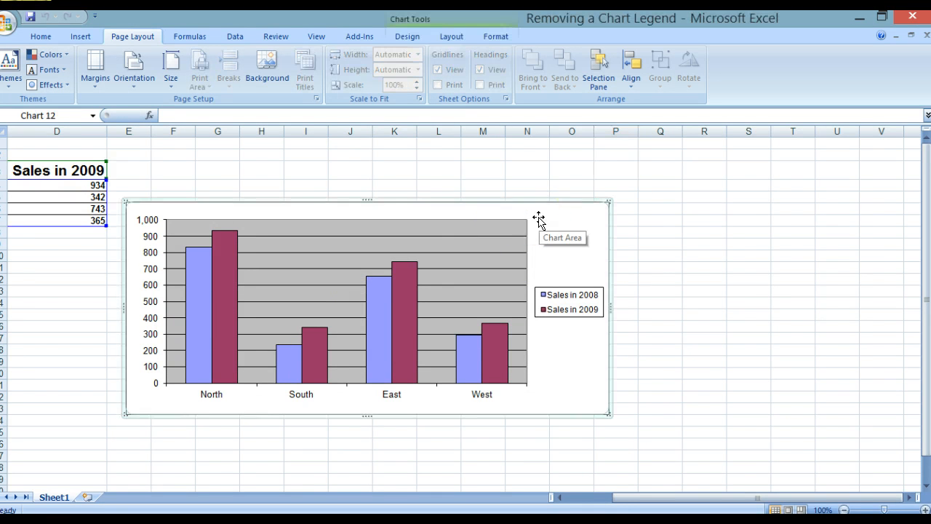
left_click(563, 299)
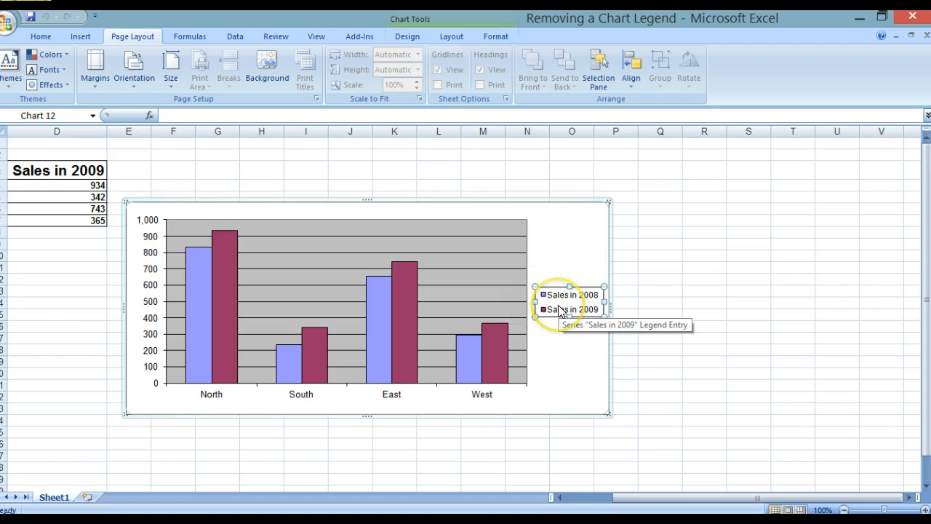
key("Delete")
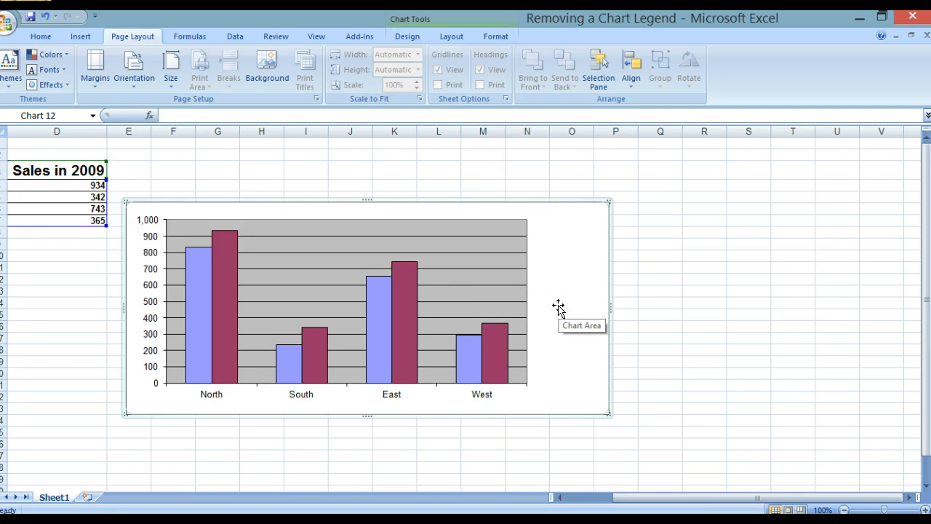
key("ctrl+w")
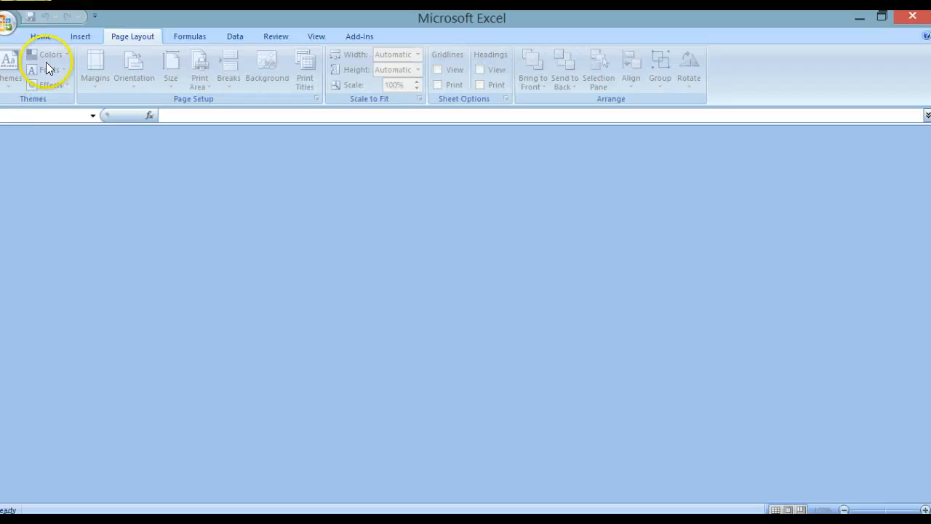
Open the Images workbook from the L1 Spreadsheets folder.
left_click(6, 25)
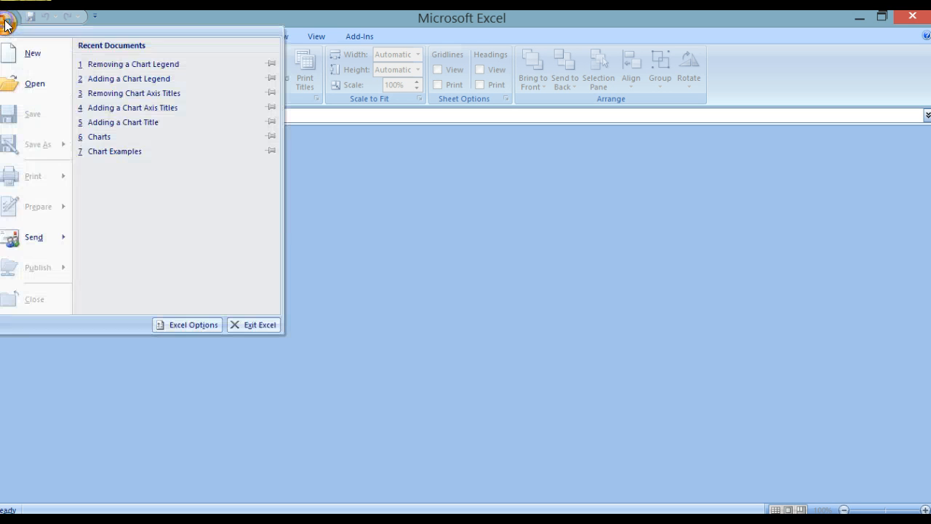
left_click(18, 81)
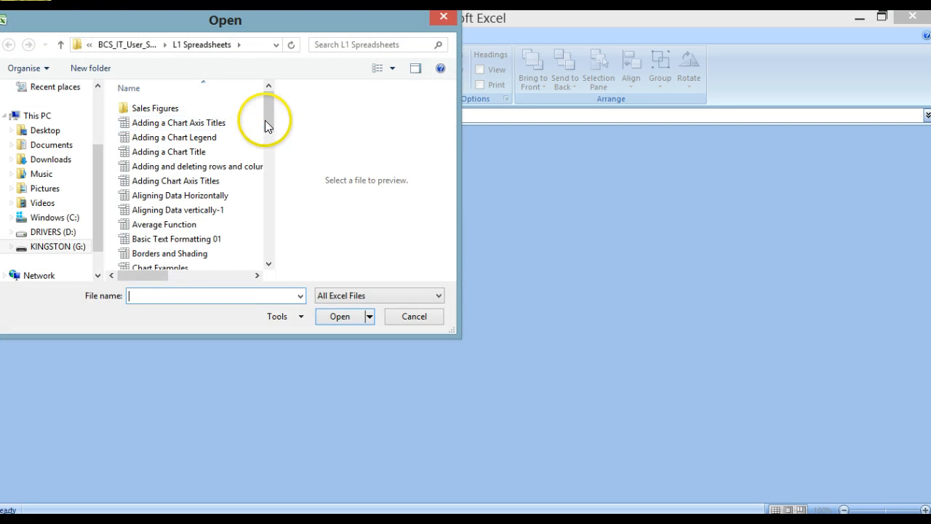
left_click_drag(269, 119, 269, 191)
left_click(142, 196)
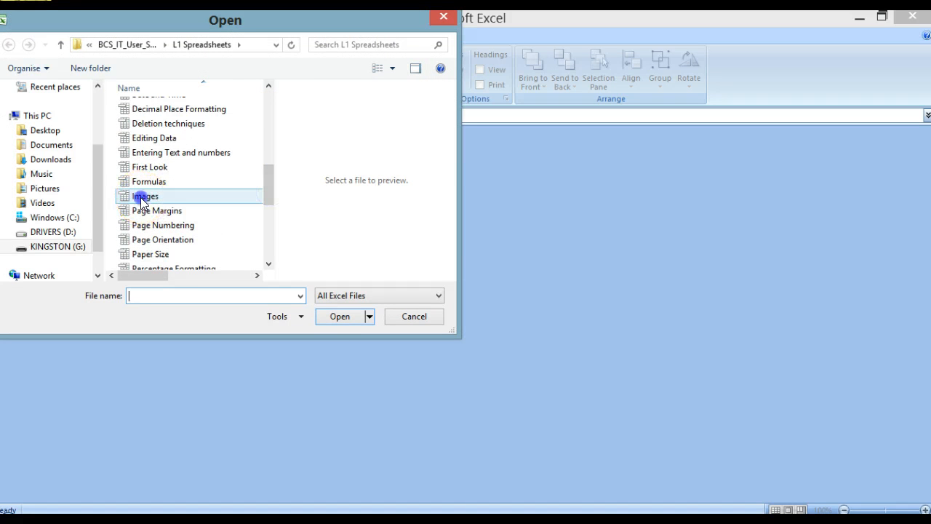
left_click(337, 316)
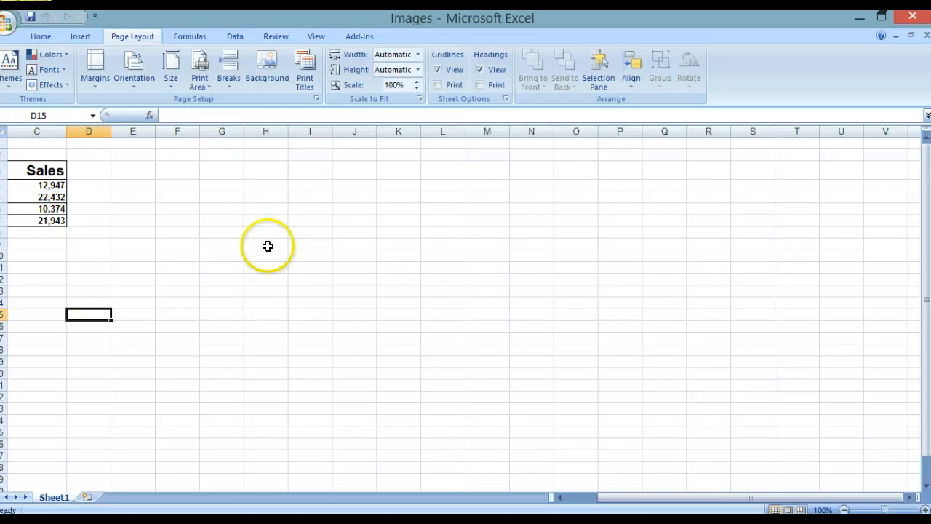
Start a clip art search with Business as the search term.
left_click(80, 38)
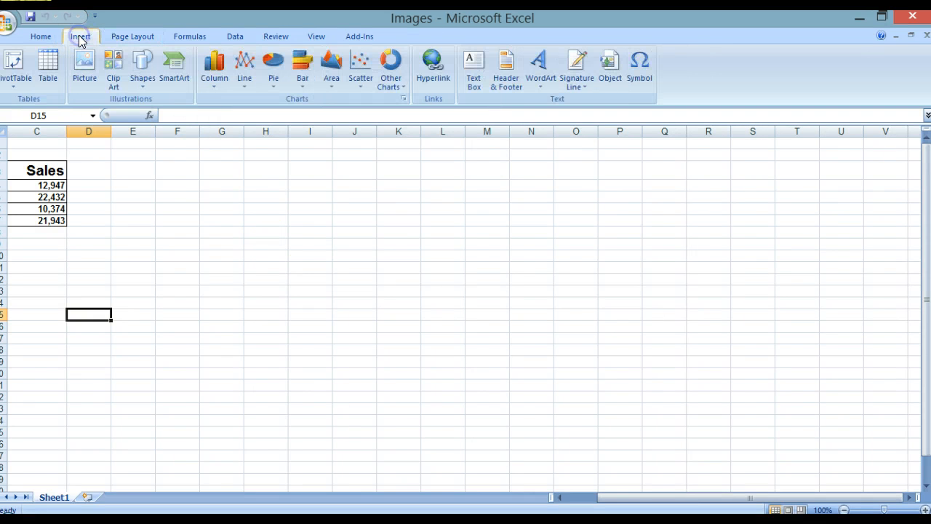
left_click(112, 80)
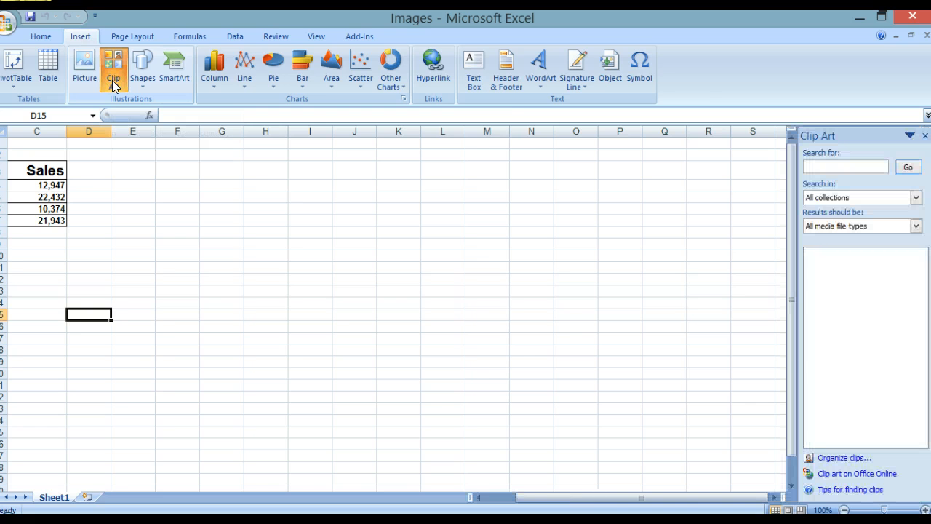
key("alt+p")
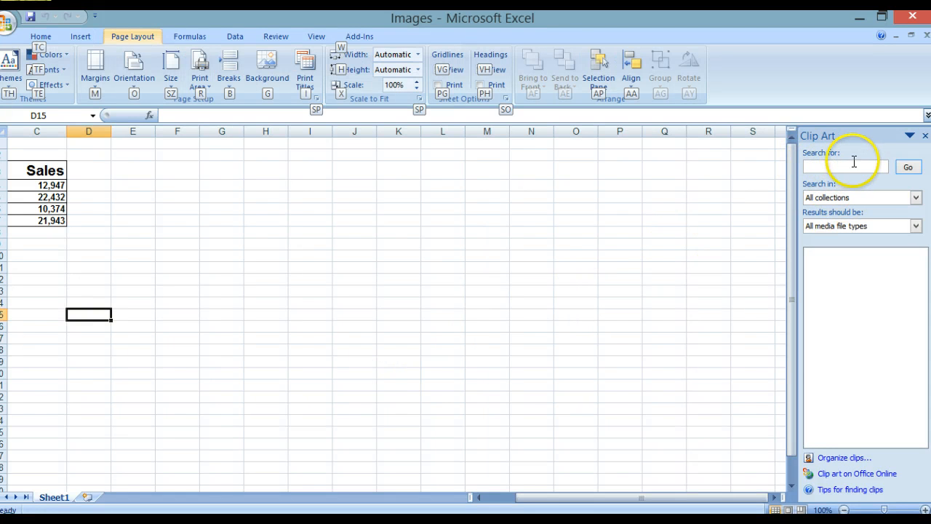
left_click(822, 166)
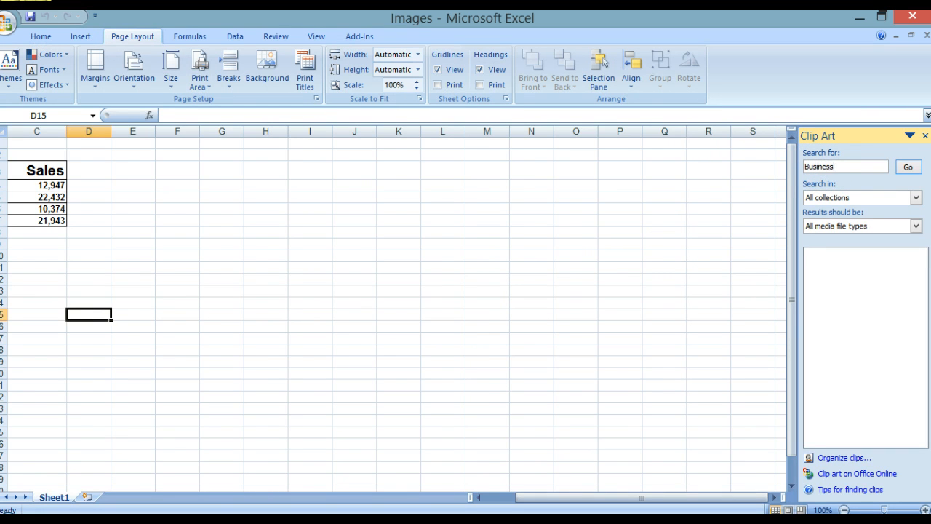
left_click(909, 167)
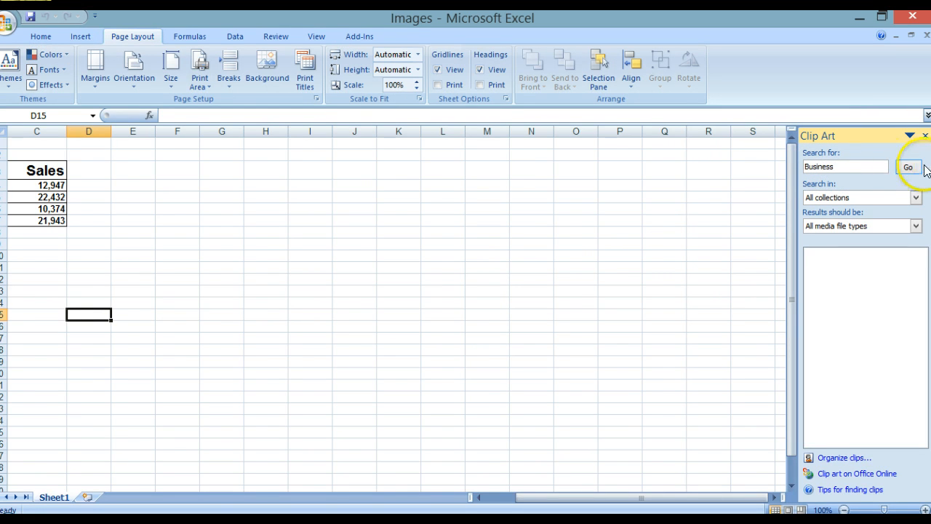
Exclude movies and sounds from the clip art result types and run the Business search.
left_click(917, 226)
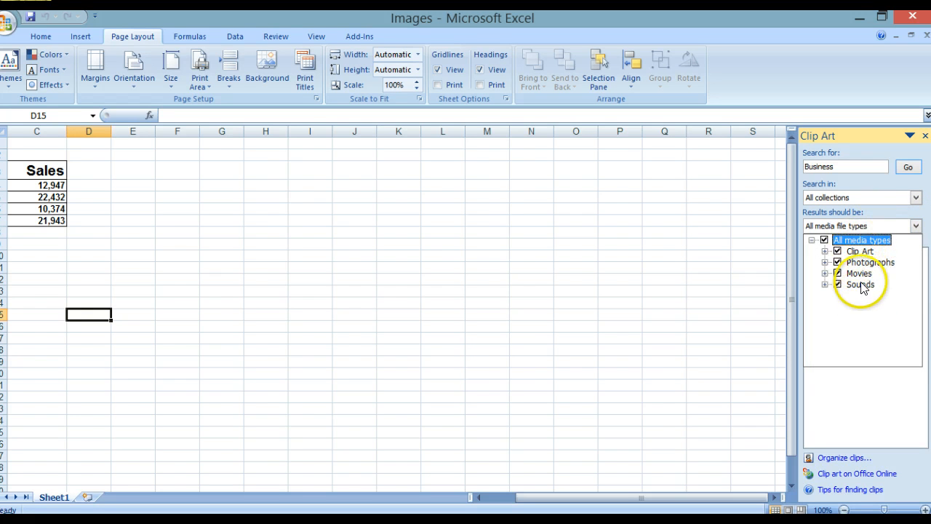
left_click(838, 274)
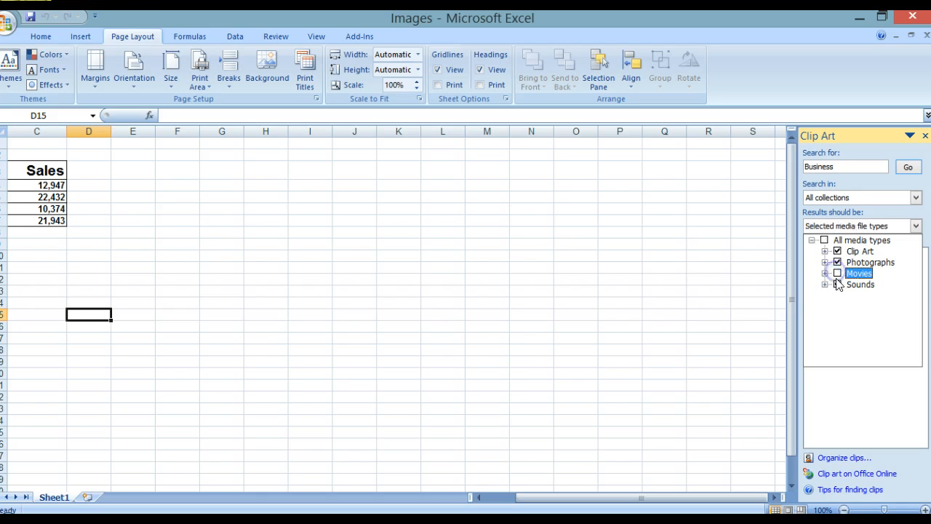
left_click(837, 284)
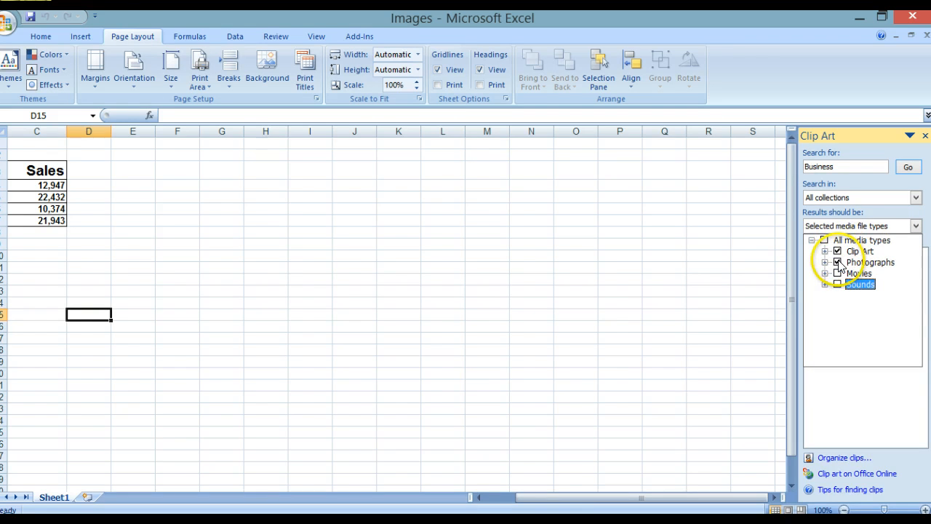
left_click(907, 172)
left_click(908, 169)
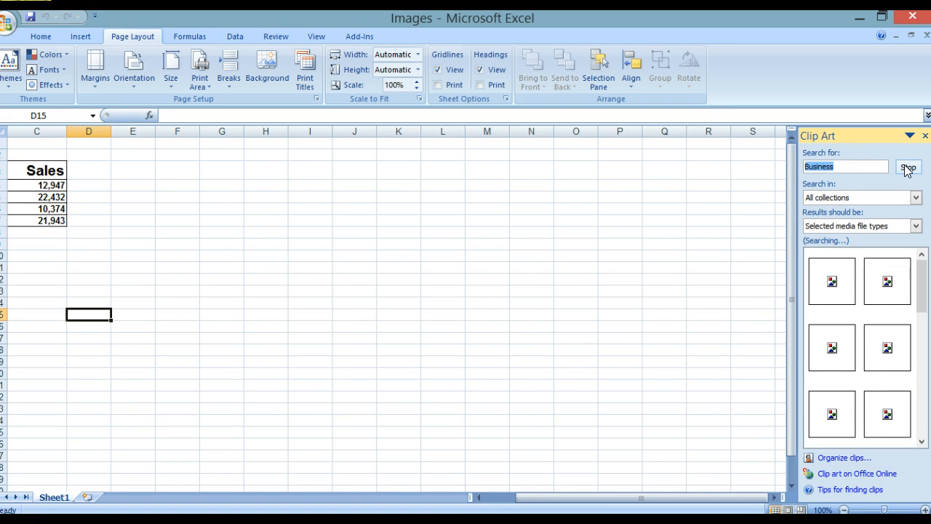
Insert the business meeting collage photograph from the search results and move it up beside the sales table, starting at column E.
left_click(920, 266)
left_click_drag(921, 266, 922, 295)
mouse_move(885, 351)
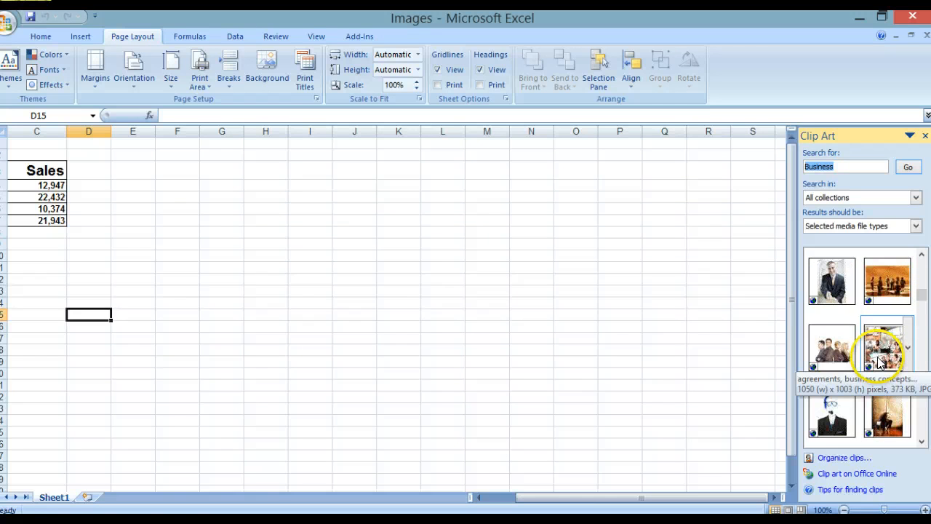
left_click(908, 348)
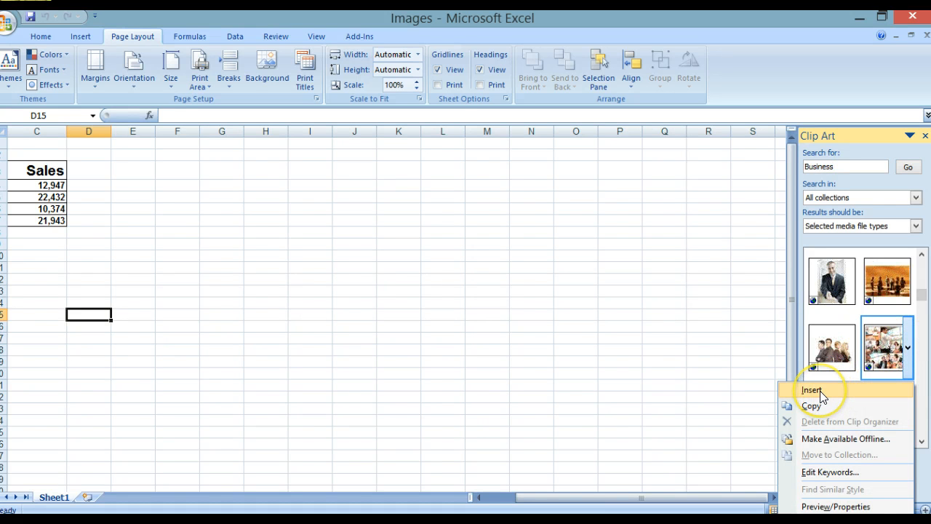
left_click(820, 390)
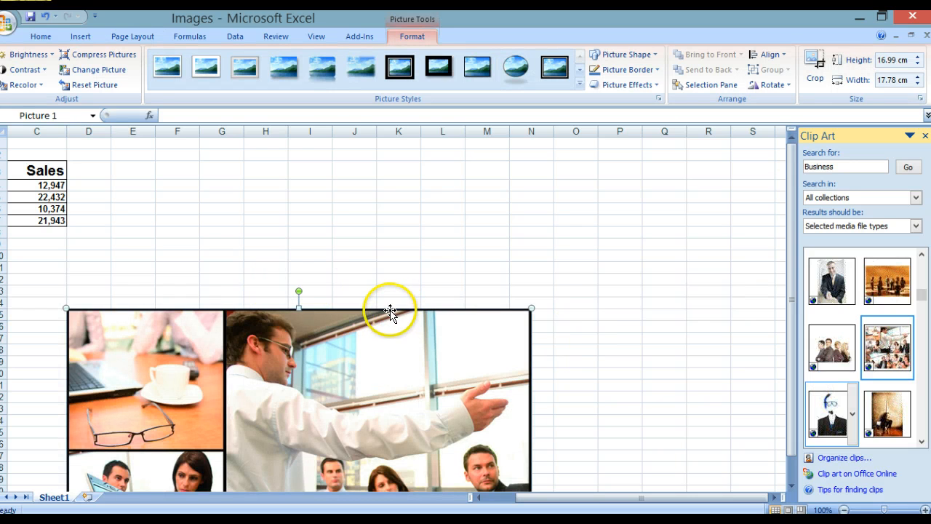
left_click_drag(391, 309, 439, 143)
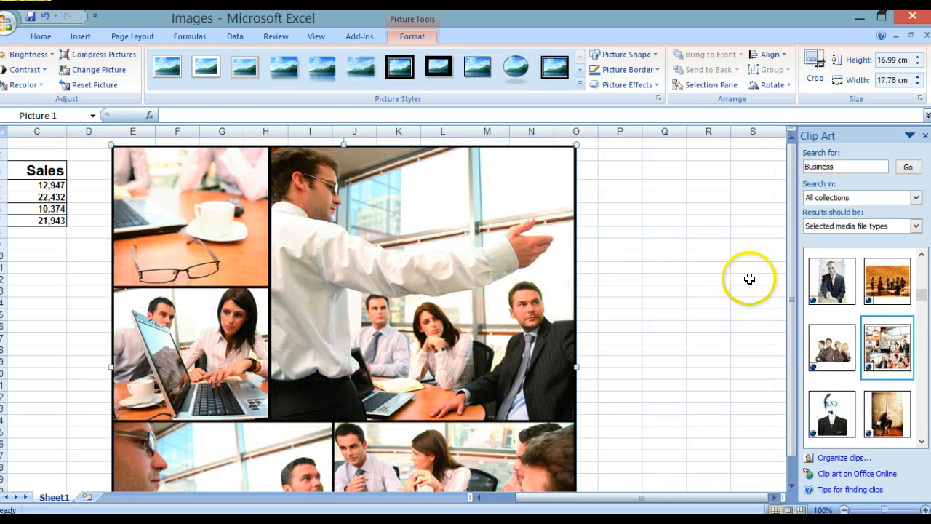
Reduce the inserted collage picture to a height of 10 cm in proportion and close the Images workbook.
left_click_drag(790, 323, 797, 412)
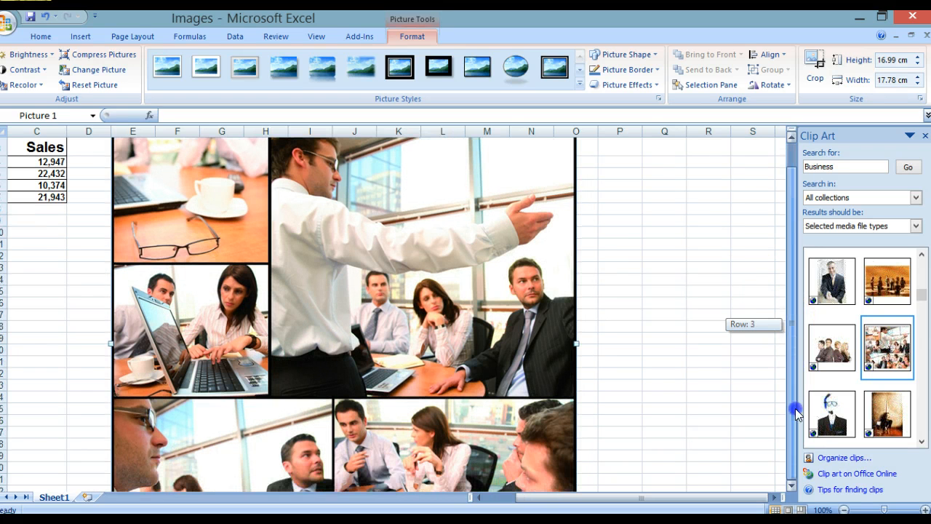
left_click_drag(791, 447, 792, 448)
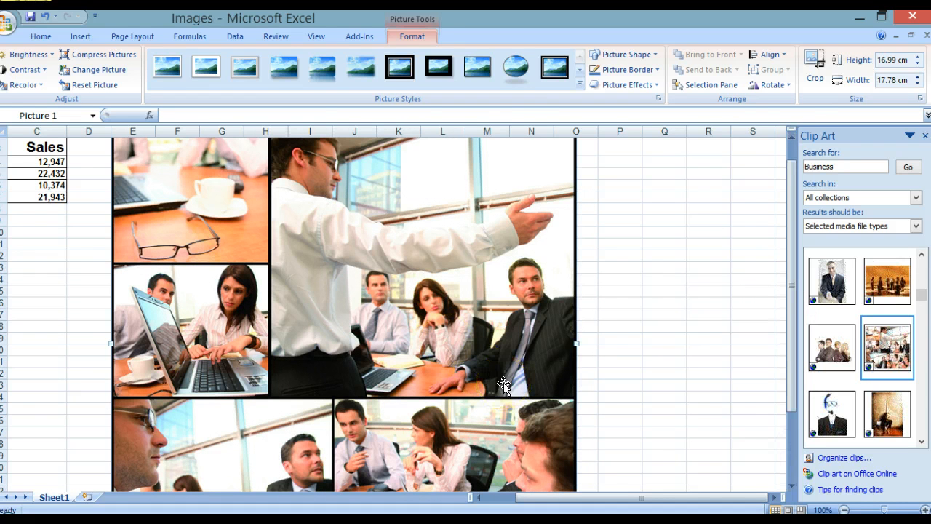
key("alt+p")
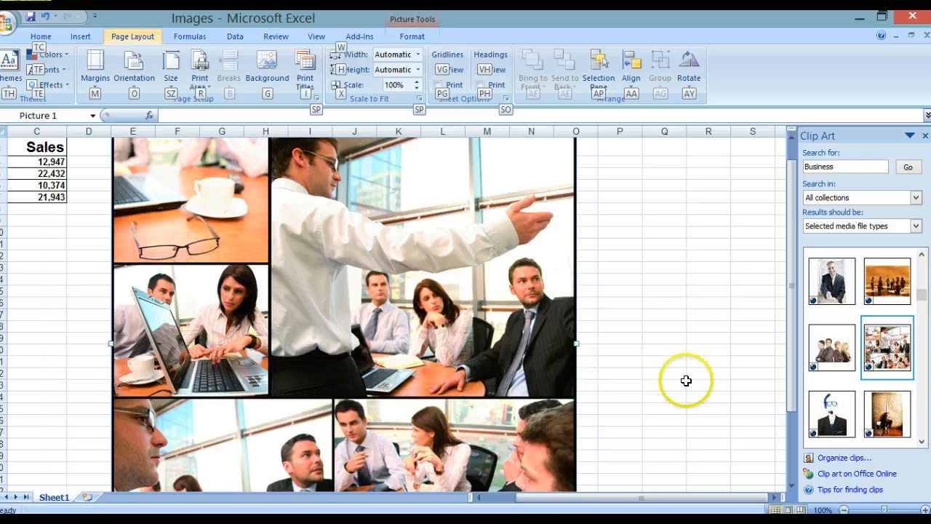
mouse_move(791, 381)
left_mouse_down()
mouse_move(802, 468)
mouse_move(790, 254)
left_mouse_up()
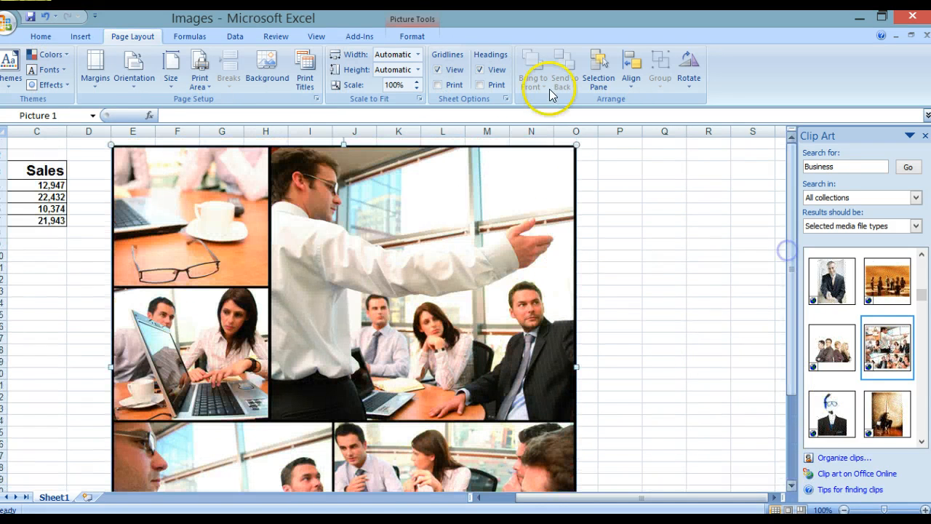
left_click(405, 40)
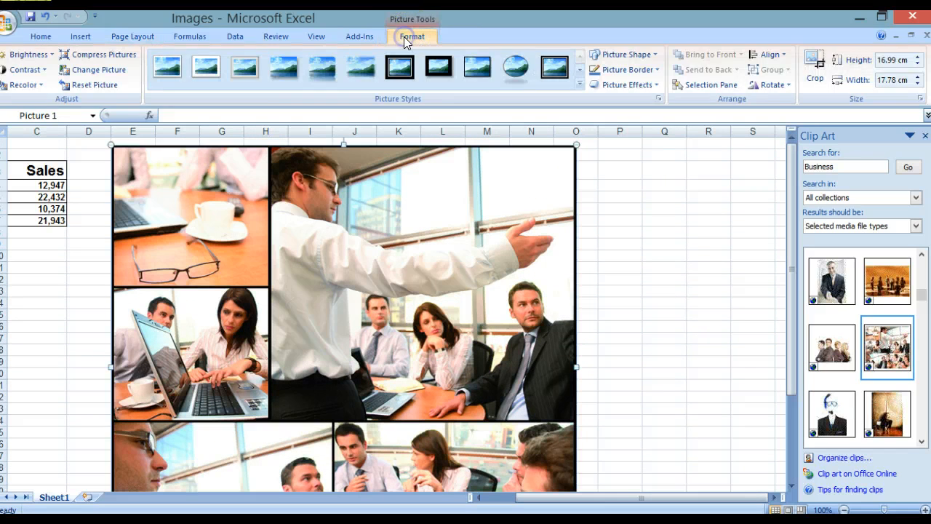
left_click(918, 65)
left_click(918, 65)
left_click(918, 65)
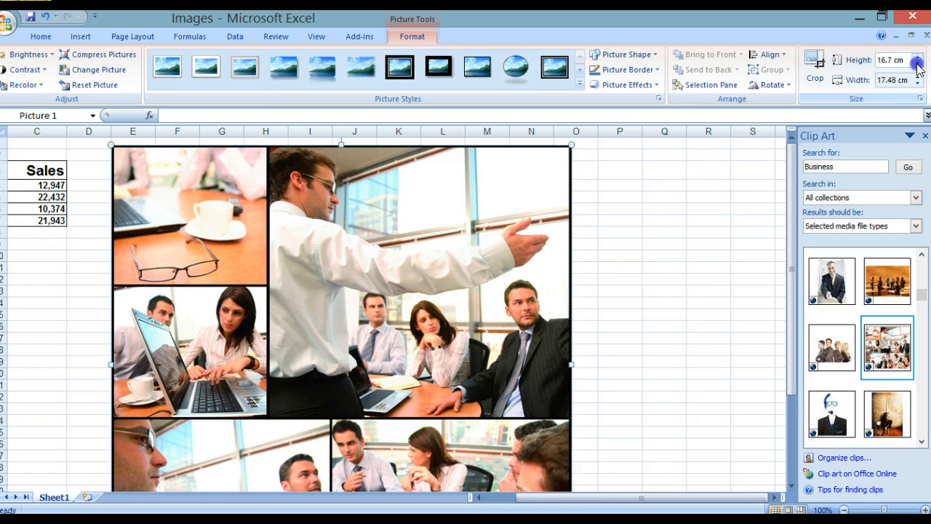
left_click(918, 65)
left_click(918, 65)
left_click(918, 64)
left_click(918, 65)
left_click(919, 64)
left_click(918, 65)
left_click(919, 65)
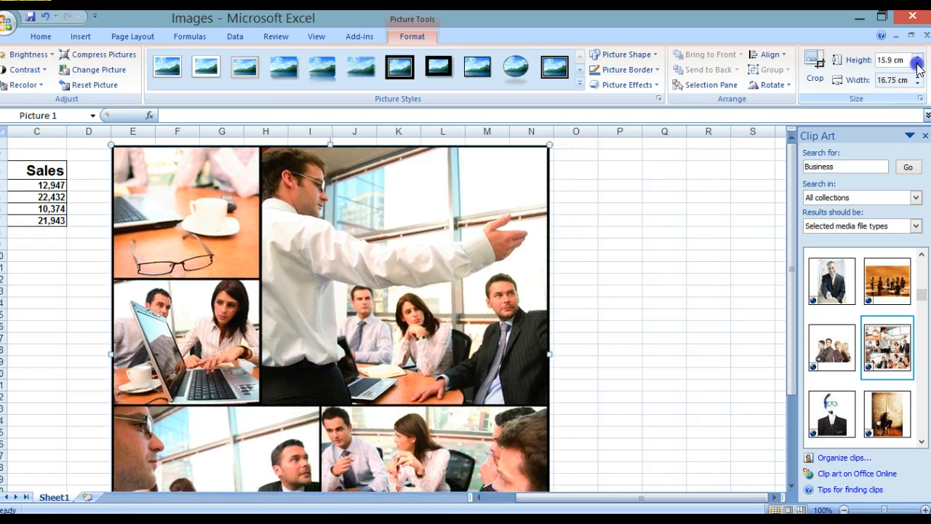
left_click(919, 65)
left_click(918, 64)
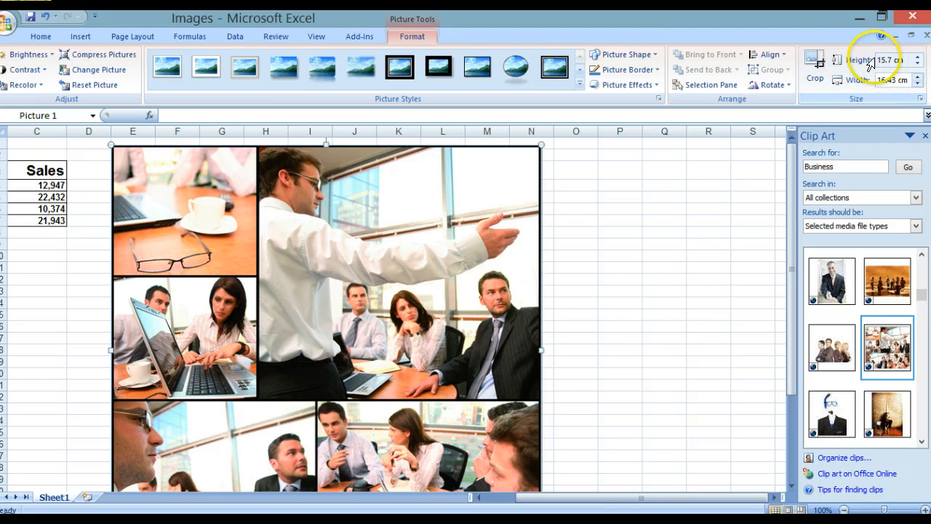
left_click(919, 70)
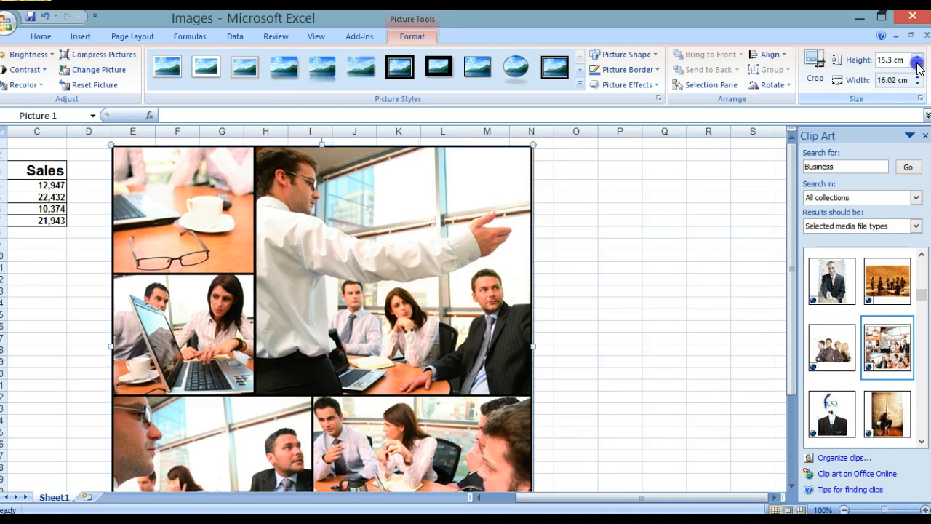
left_click_drag(918, 64, 919, 68)
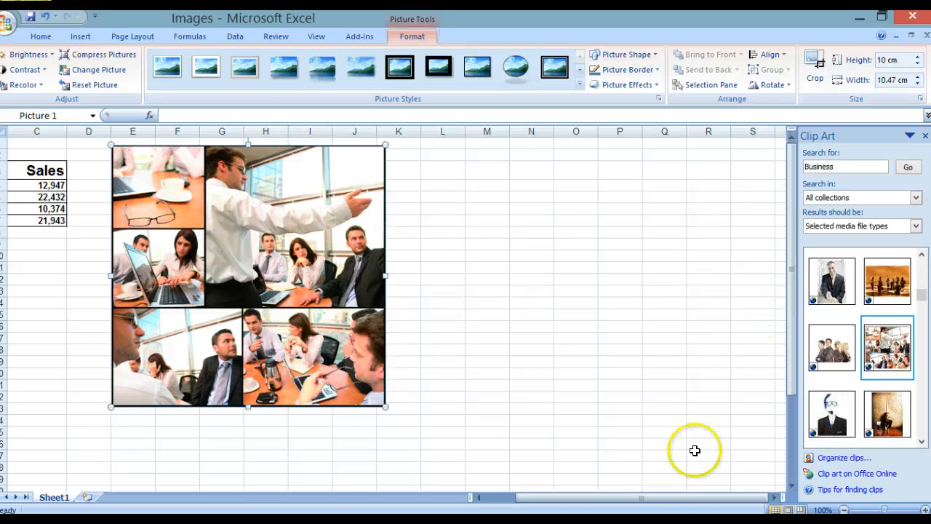
left_click_drag(657, 502, 619, 498)
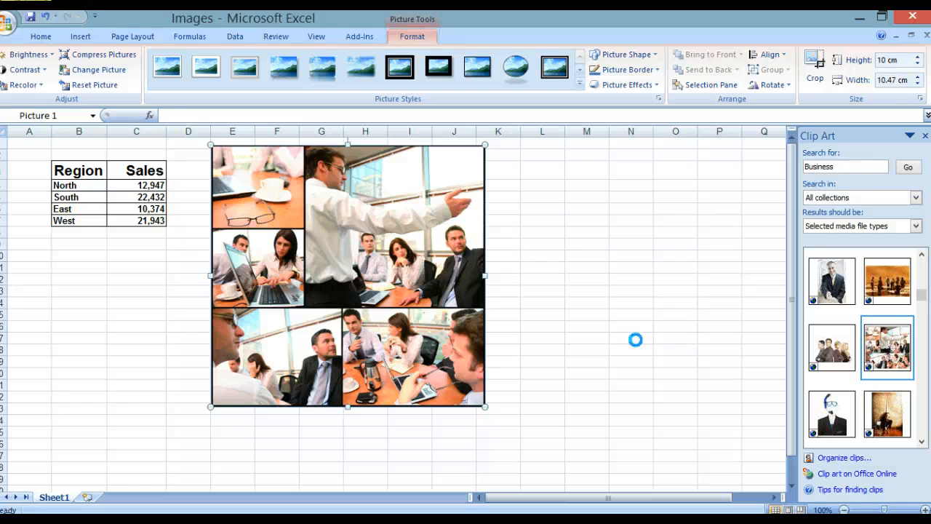
key("ctrl+w")
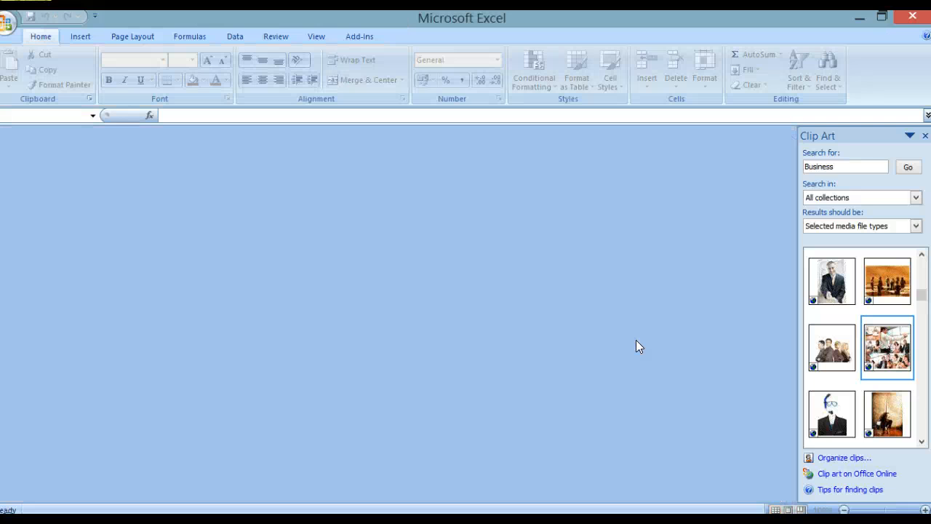